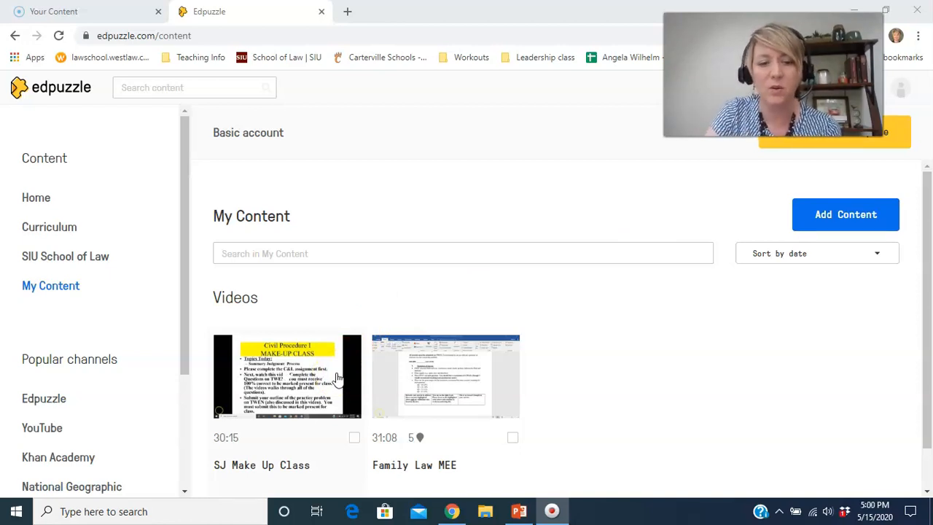
# Open the SJ Make Up Class video for editing and cut its beginning so it starts at about 01:01.
pyautogui.click(337, 376)
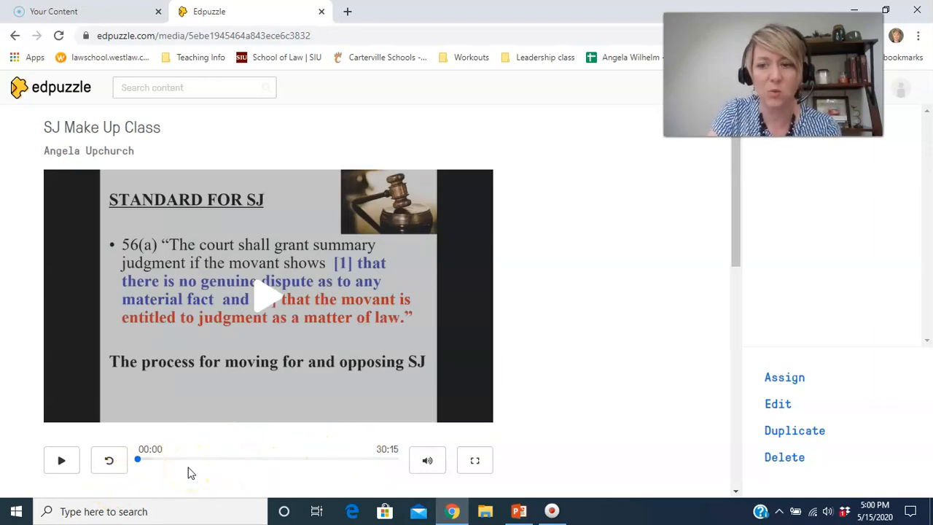
pyautogui.click(787, 404)
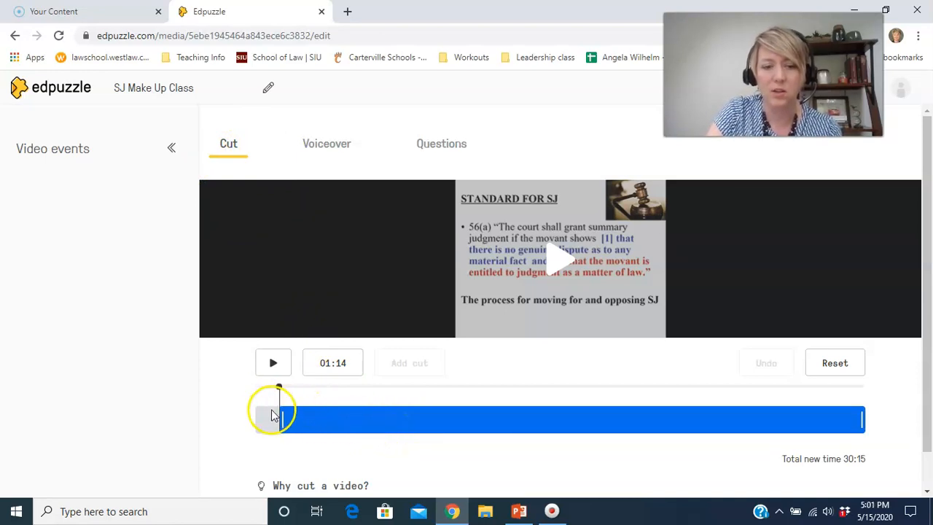
pyautogui.moveTo(281, 420)
pyautogui.mouseDown()
pyautogui.moveTo(357, 423)
pyautogui.moveTo(250, 429)
pyautogui.moveTo(275, 429)
pyautogui.mouseUp()
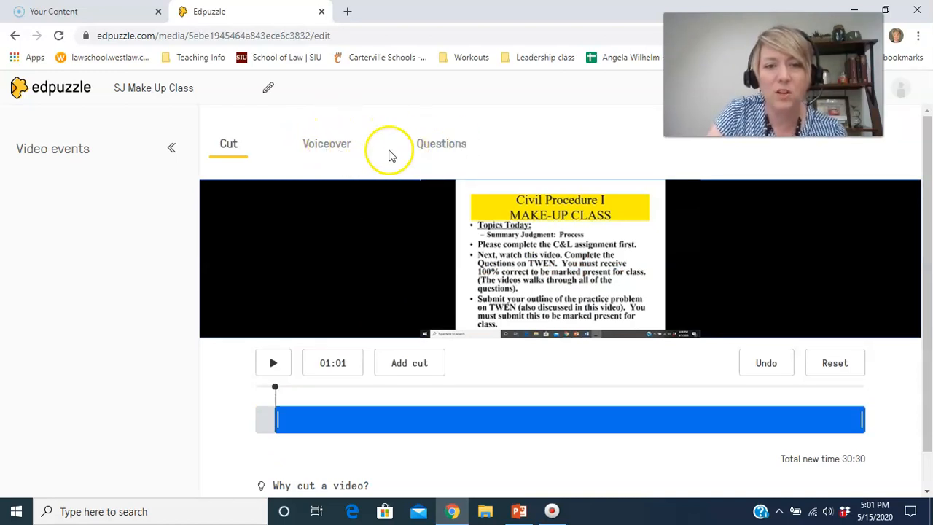
# Start a new multiple-choice question at 01:02 in the video.
pyautogui.click(341, 145)
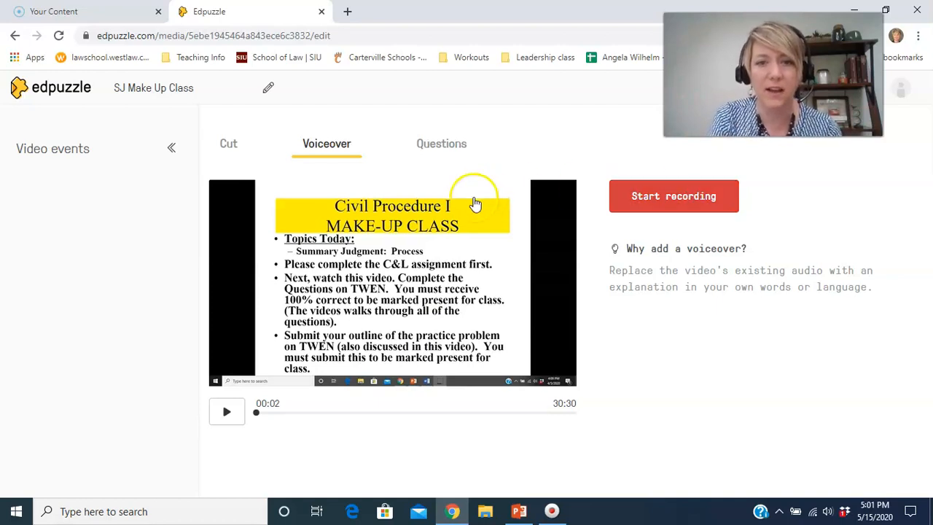
pyautogui.click(442, 146)
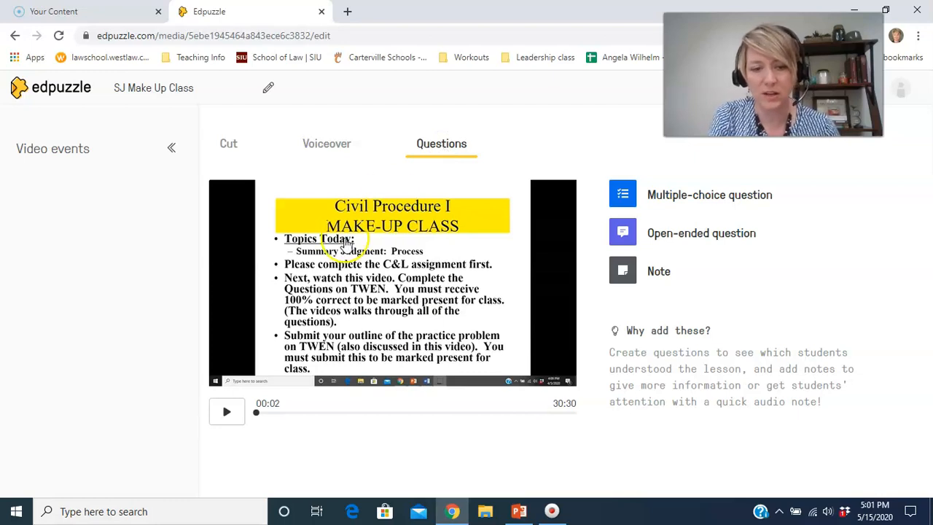
pyautogui.click(268, 413)
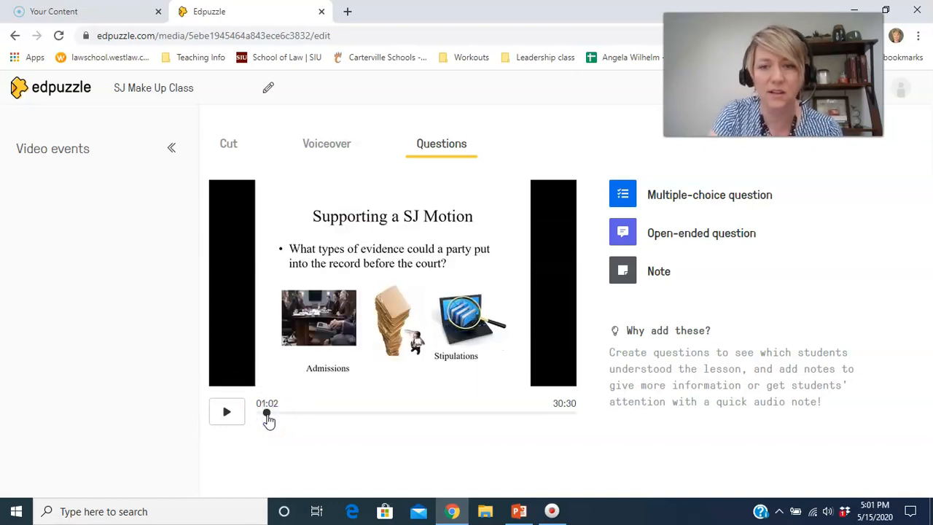
pyautogui.click(674, 205)
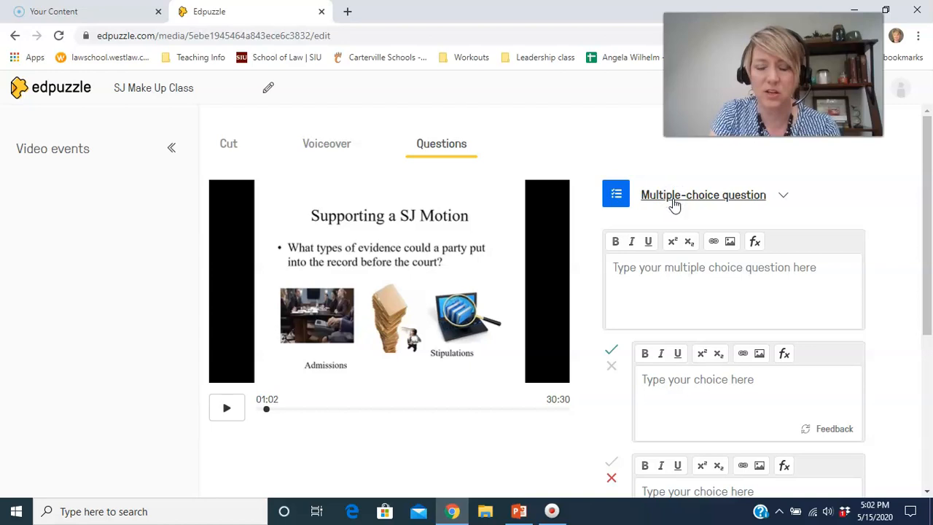
# Enter "What is your favorite color?" as the multiple-choice question text.
pyautogui.click(646, 277)
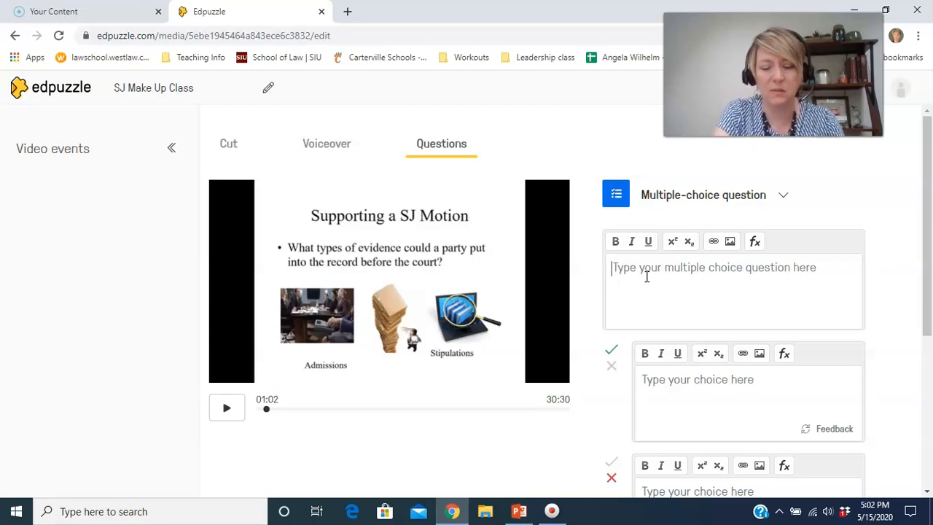
pyautogui.write('What')
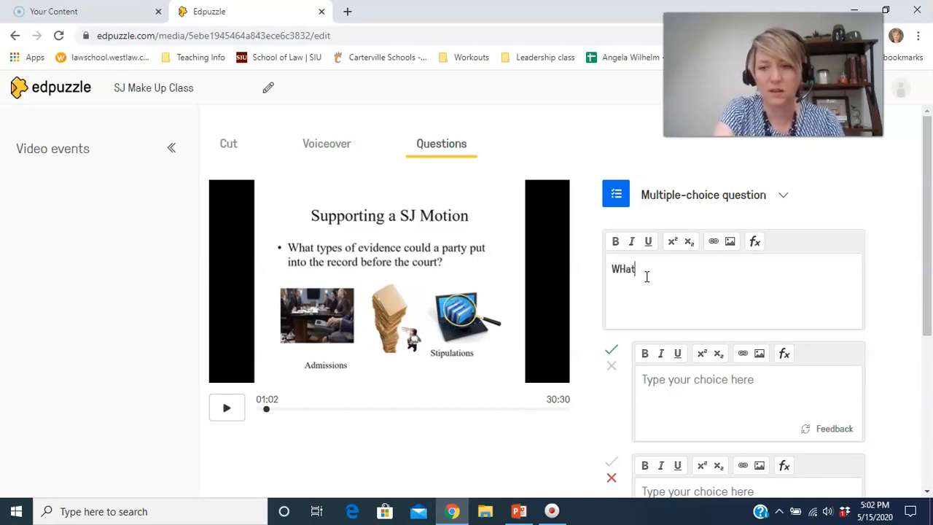
pyautogui.press('BackSpace')
pyautogui.press('BackSpace')
pyautogui.press('BackSpace')
pyautogui.write('hat is ')
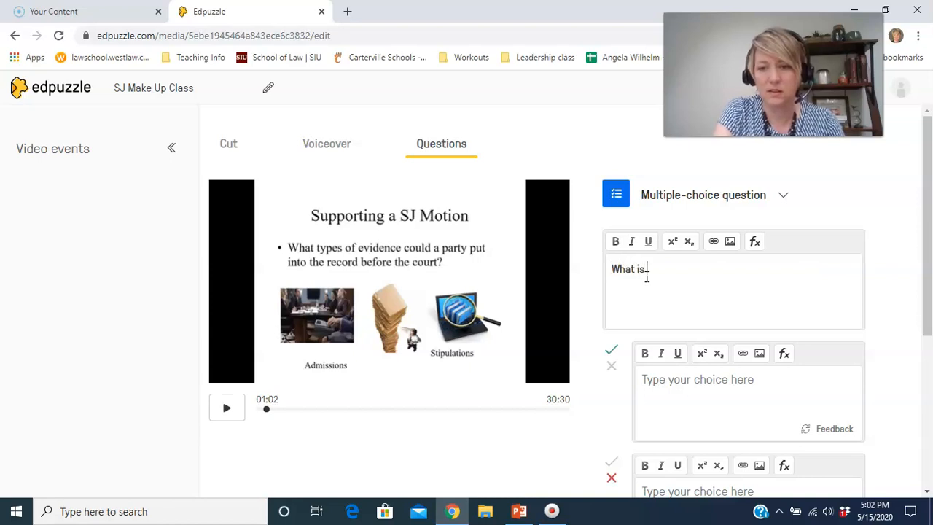
pyautogui.write('your favor')
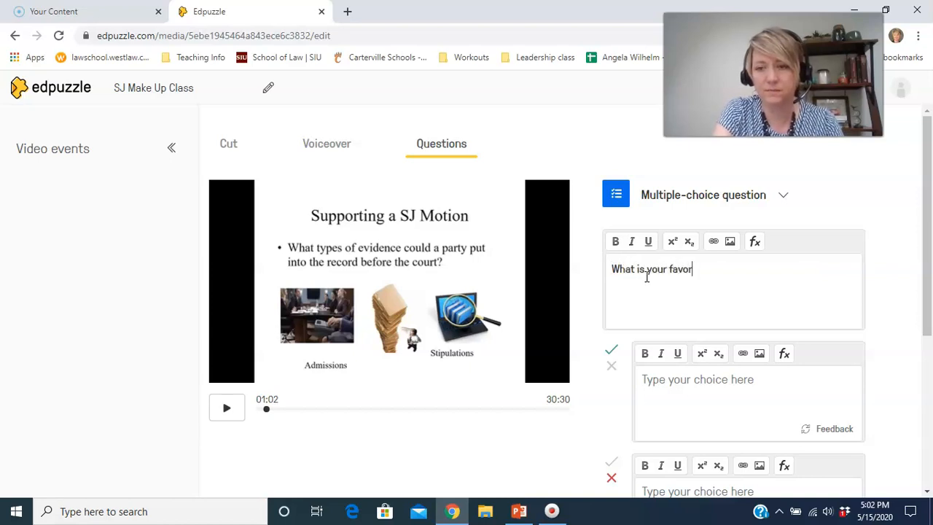
pyautogui.write('ite color?')
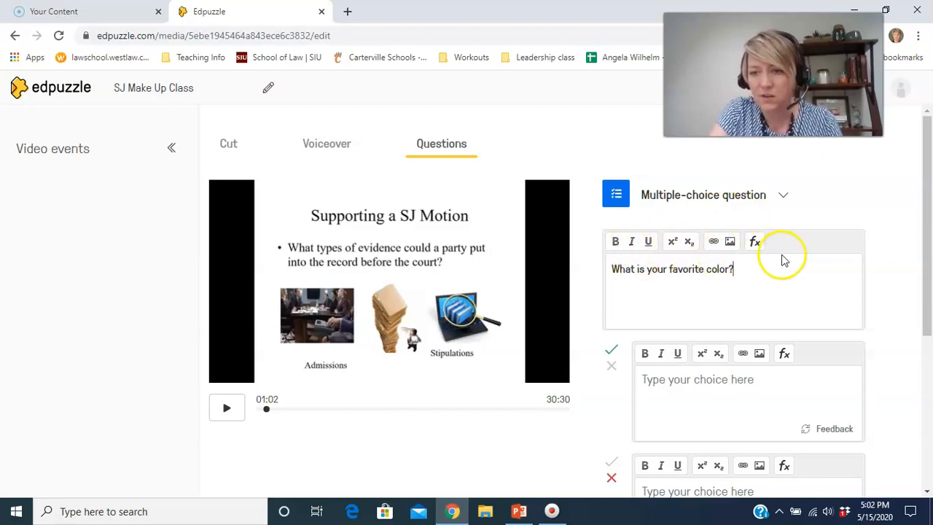
# Fill in the first two answer choices with "Blue" and "Green".
pyautogui.click(651, 396)
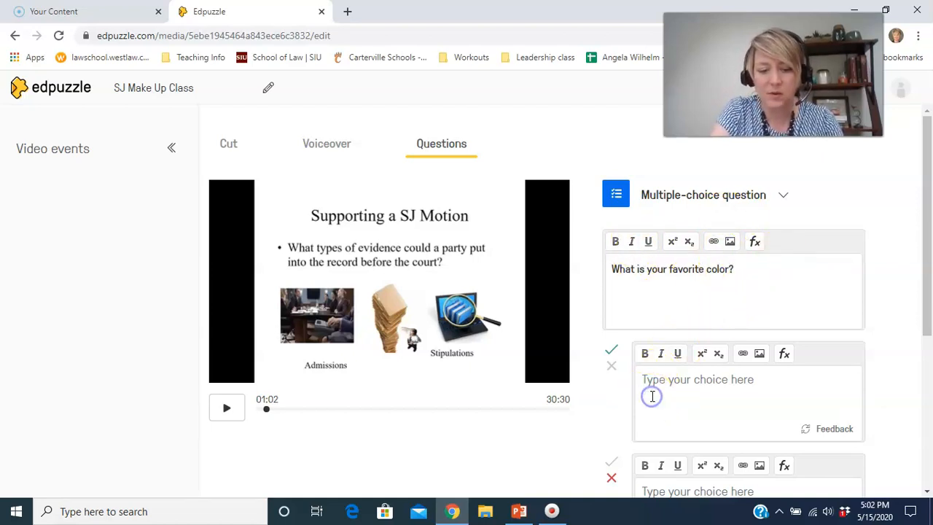
pyautogui.write('Blue')
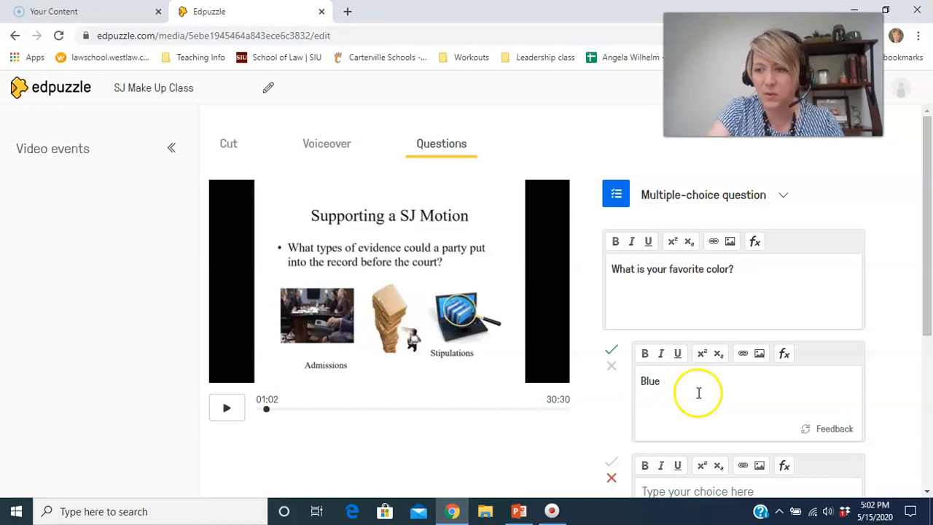
pyautogui.moveTo(926, 271); pyautogui.dragTo(930, 318)
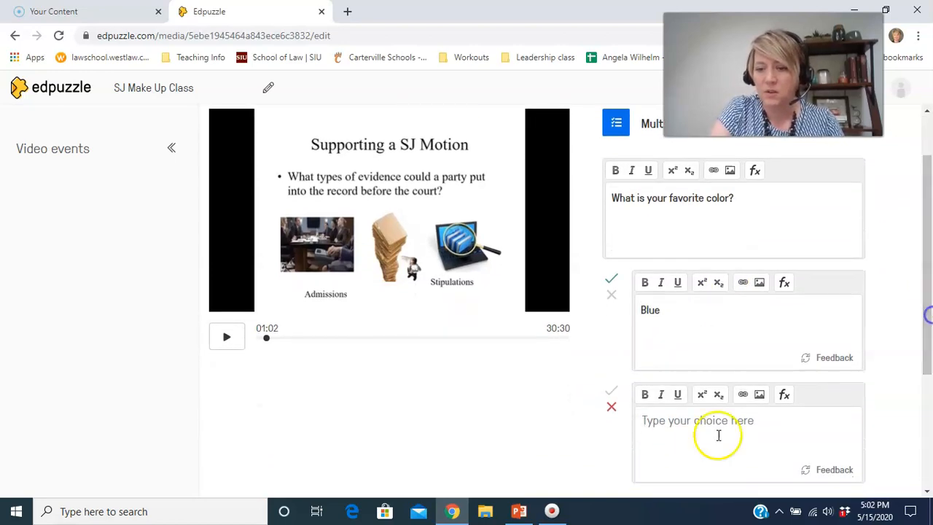
pyautogui.click(668, 442)
pyautogui.write('GReen')
pyautogui.press('BackSpace')
pyautogui.press('BackSpace')
pyautogui.press('BackSpace')
pyautogui.press('BackSpace')
pyautogui.write('reen')
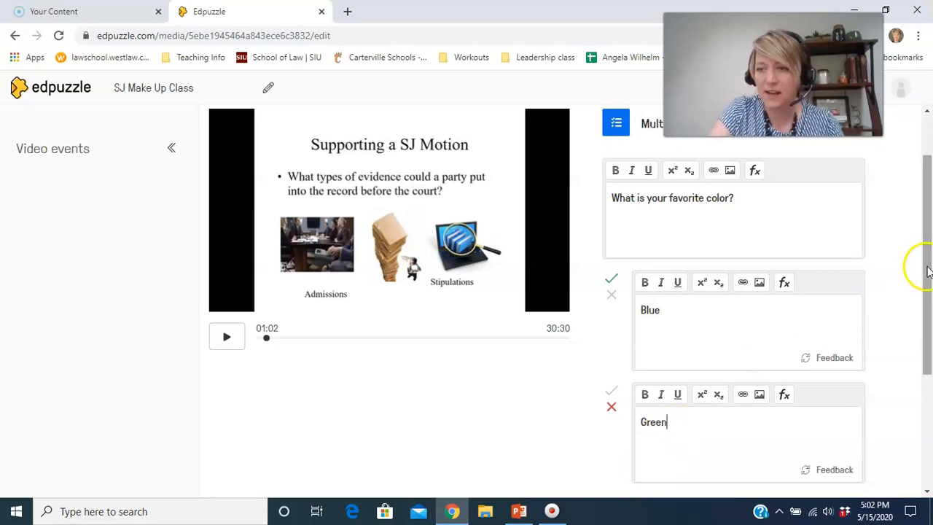
# Add a third answer choice, "Yellow", to the question.
pyautogui.moveTo(928, 266); pyautogui.dragTo(926, 310)
pyautogui.click(629, 435)
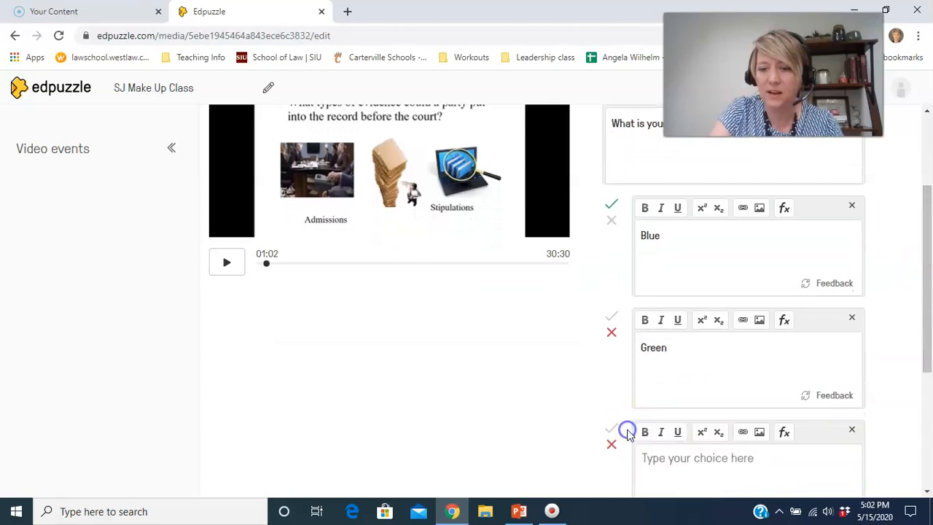
pyautogui.write('Yellow')
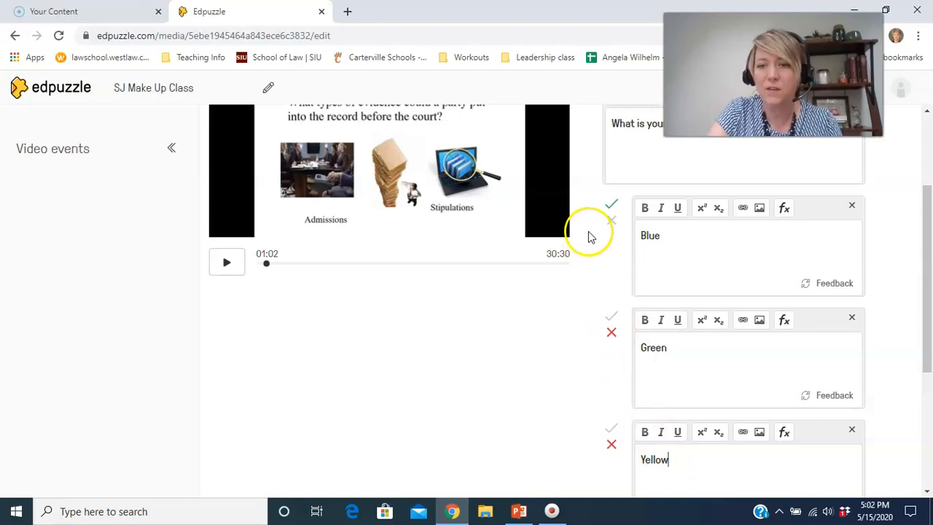
# Mark both the Blue and Green choices as correct answers.
pyautogui.click(613, 210)
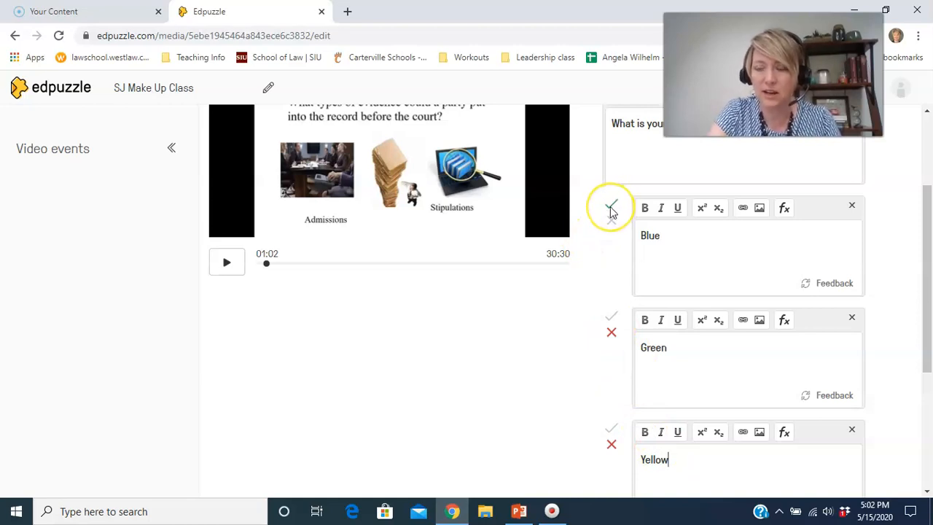
pyautogui.click(612, 220)
pyautogui.click(614, 317)
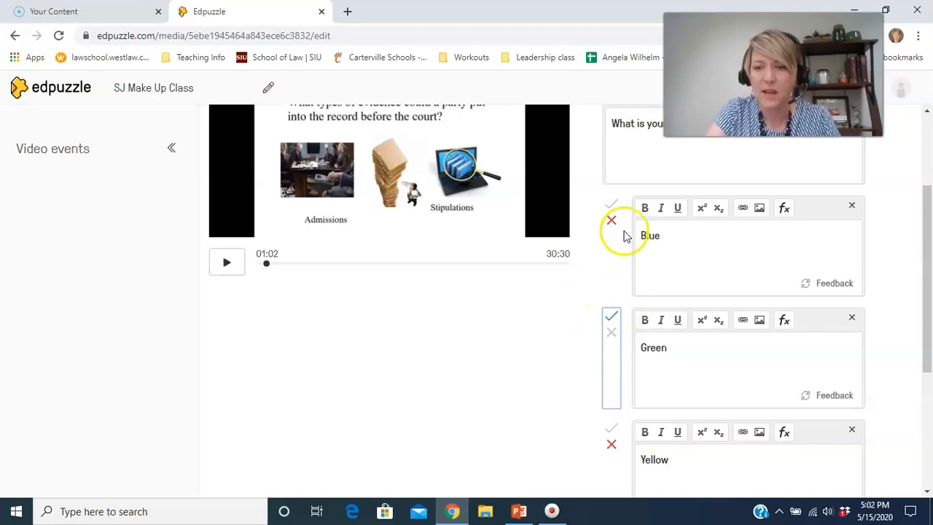
pyautogui.click(615, 204)
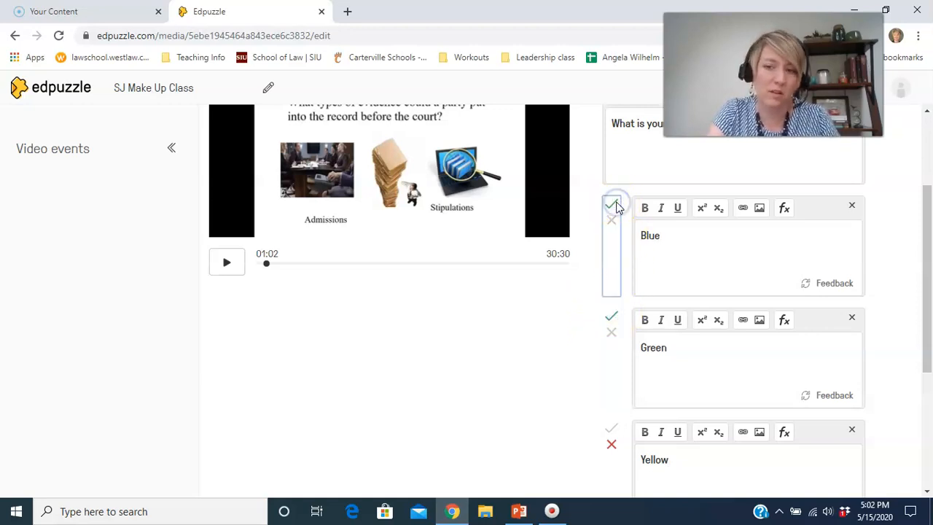
# Add the feedback "Reasoning" to the Blue choice and save the multiple-choice question.
pyautogui.click(835, 283)
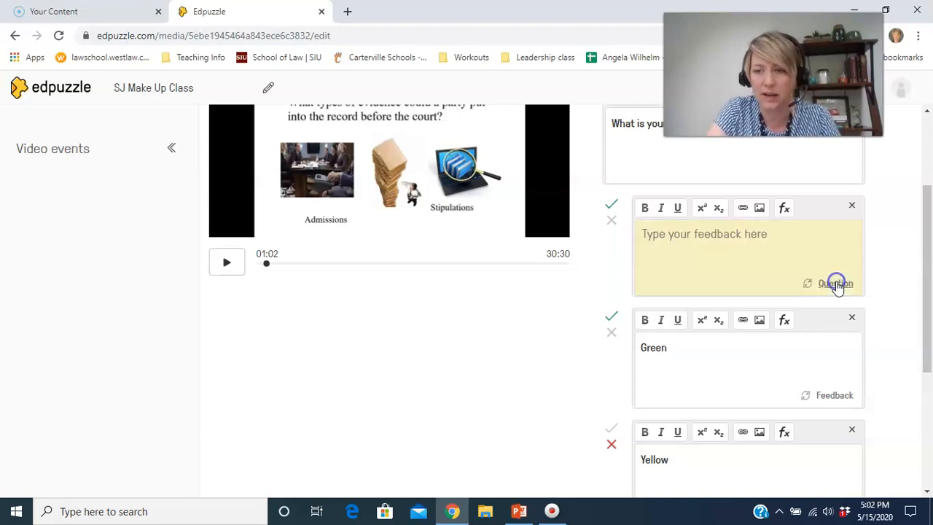
pyautogui.click(674, 245)
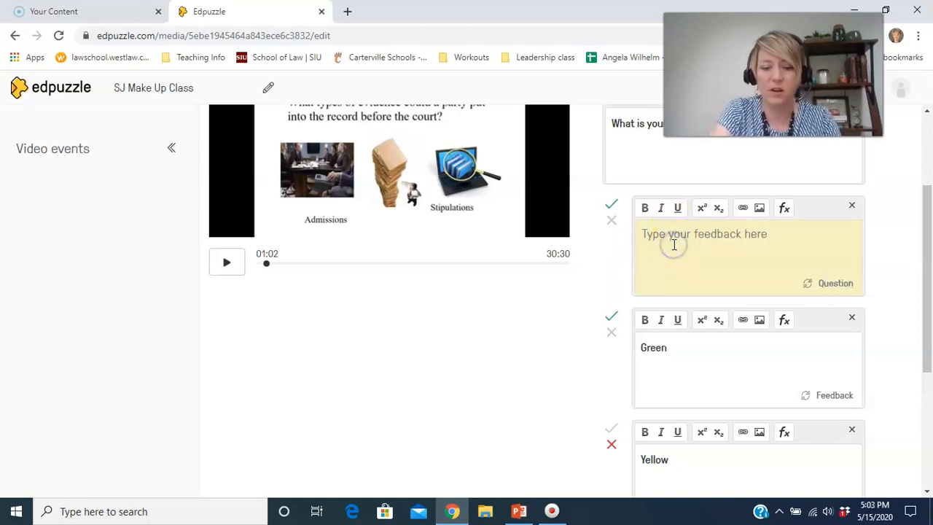
pyautogui.write('REa')
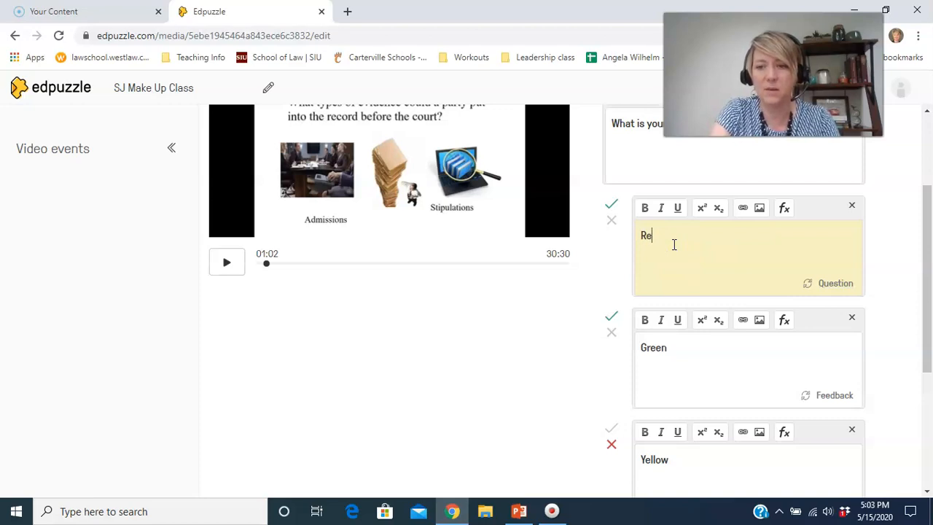
pyautogui.write('soning')
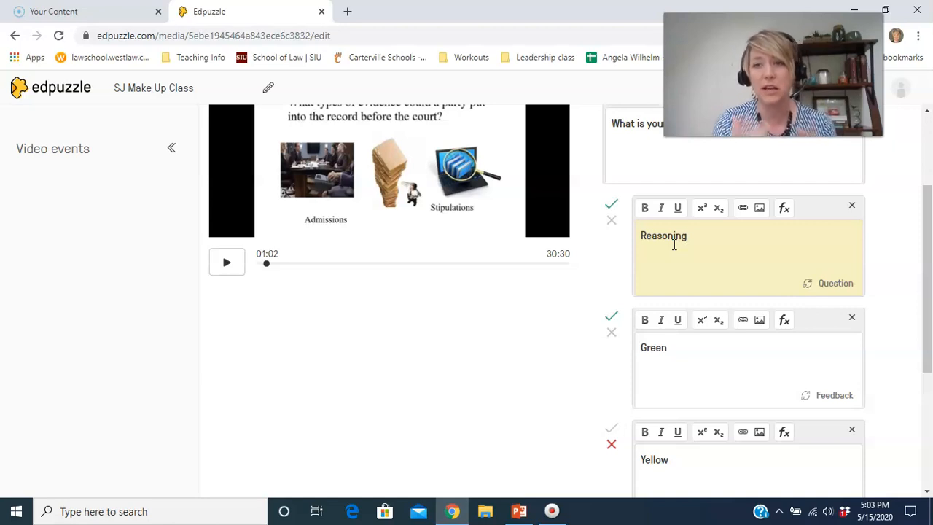
pyautogui.moveTo(927, 194); pyautogui.dragTo(929, 280)
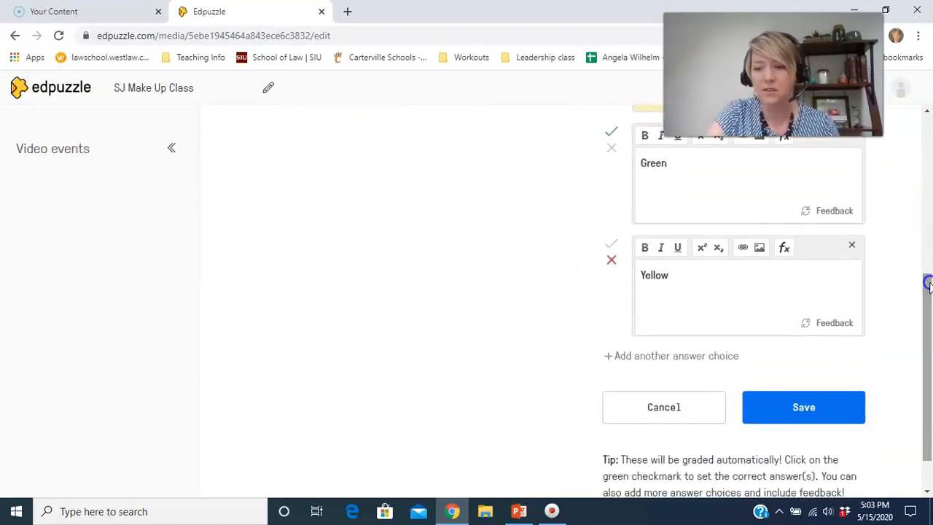
pyautogui.click(797, 420)
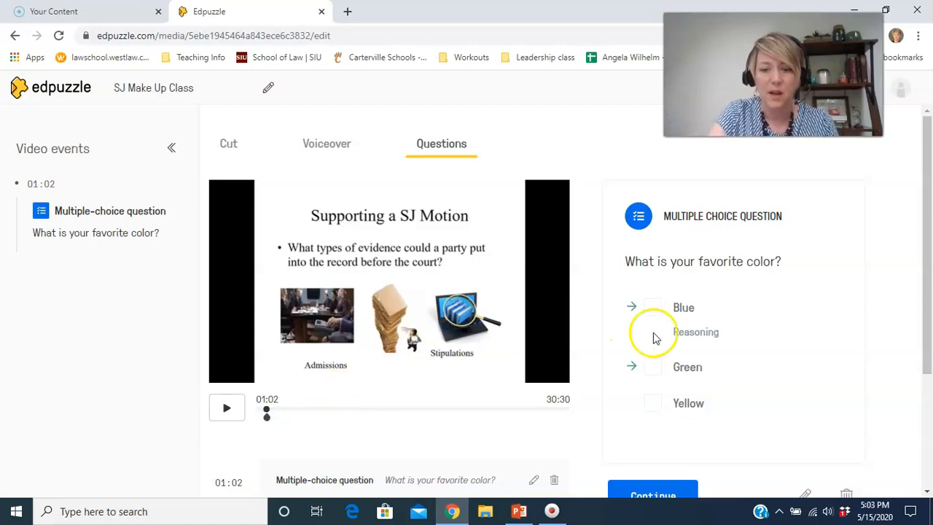
# Add and save an open-ended question at 02:36 in the video with the text "Please reflect".
pyautogui.click(651, 490)
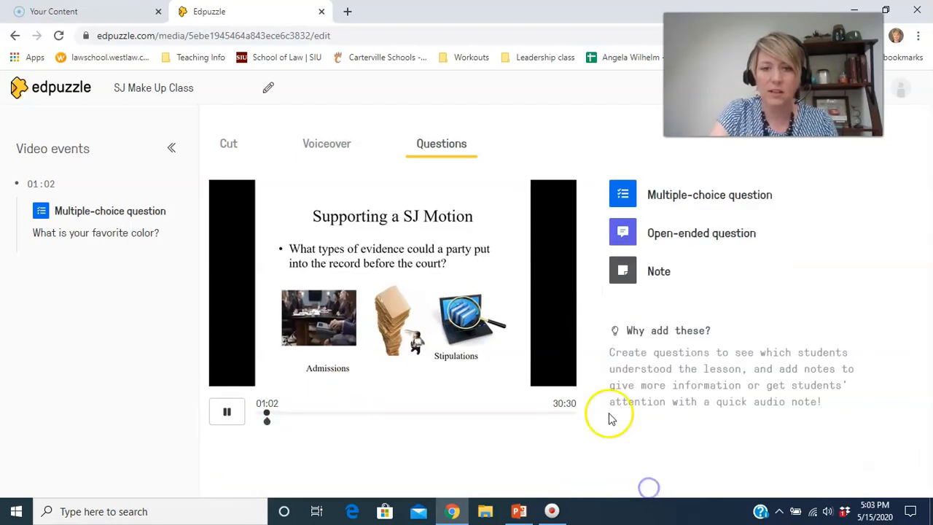
pyautogui.click(233, 412)
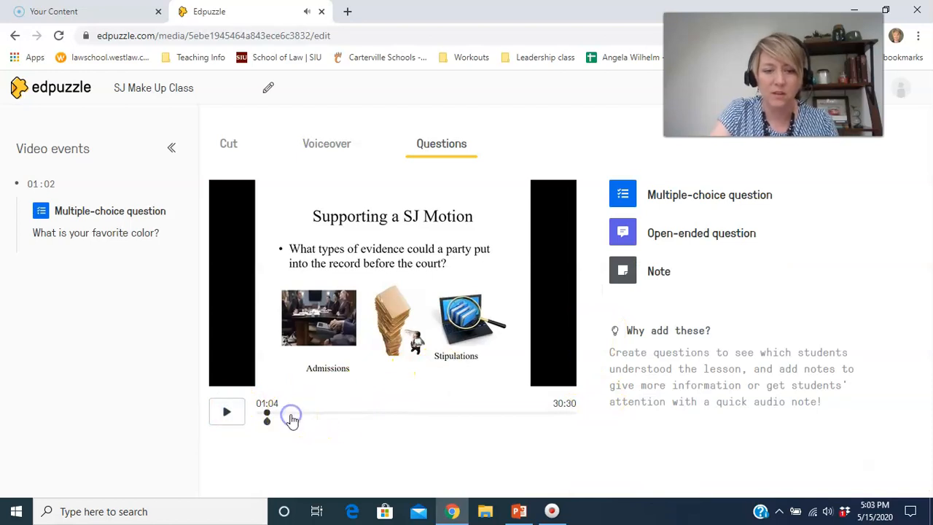
pyautogui.click(284, 414)
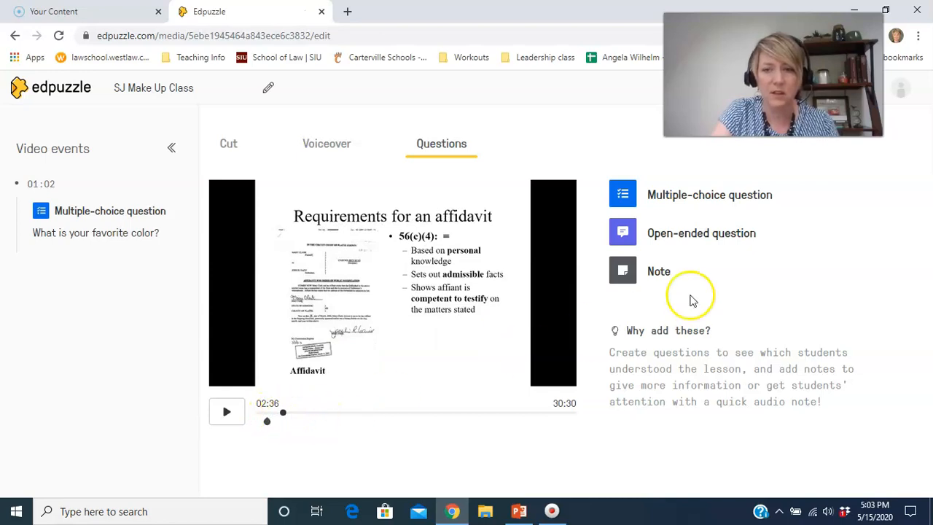
pyautogui.click(716, 239)
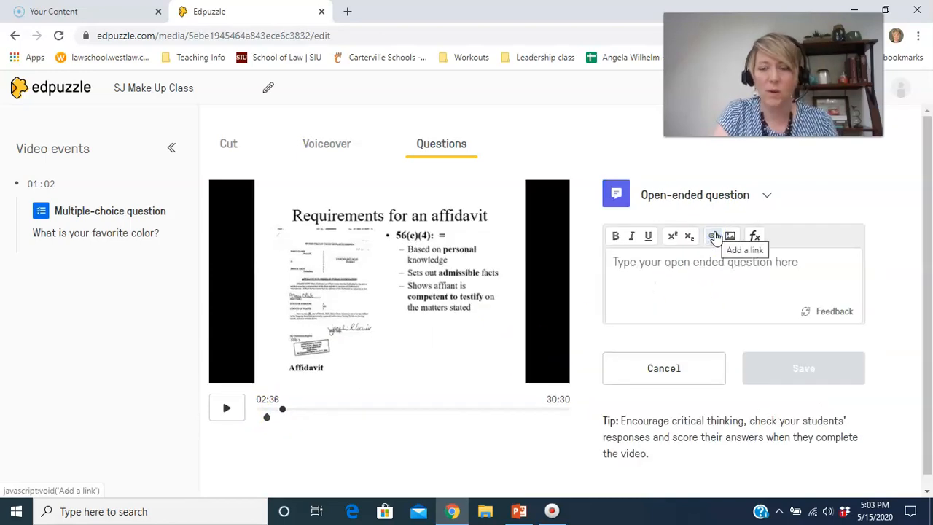
pyautogui.click(753, 272)
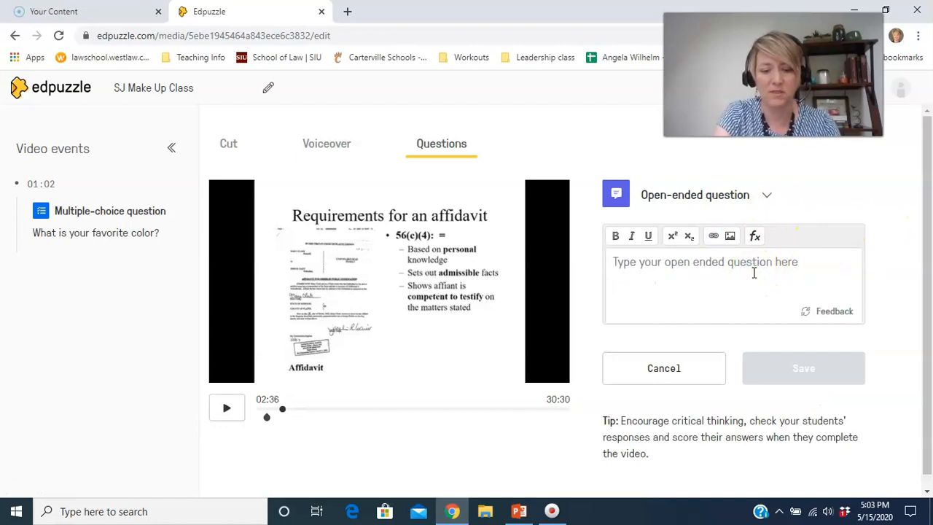
pyautogui.write('Please refelct')
pyautogui.press('BackSpace')
pyautogui.write('lect')
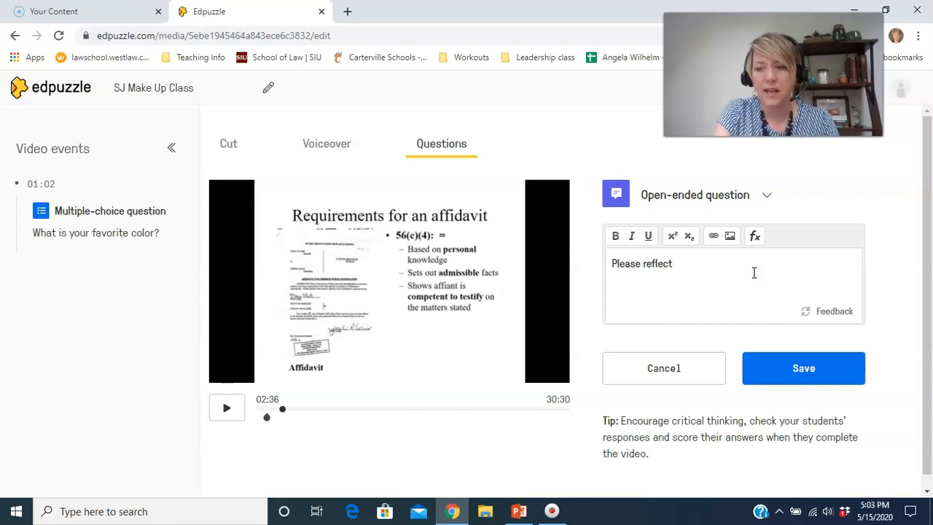
pyautogui.click(823, 381)
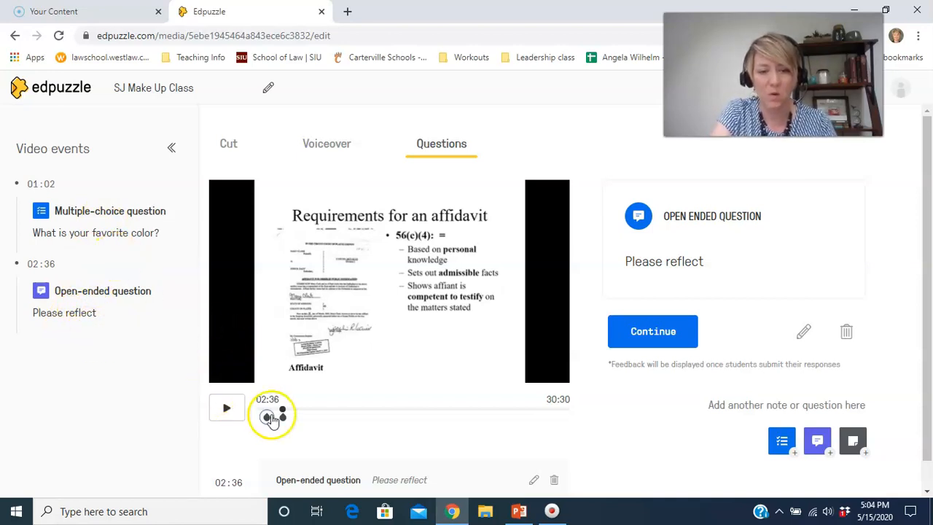
# Move the multiple-choice question on the video timeline to 01:59.
pyautogui.click(270, 418)
pyautogui.moveTo(274, 422); pyautogui.dragTo(277, 418)
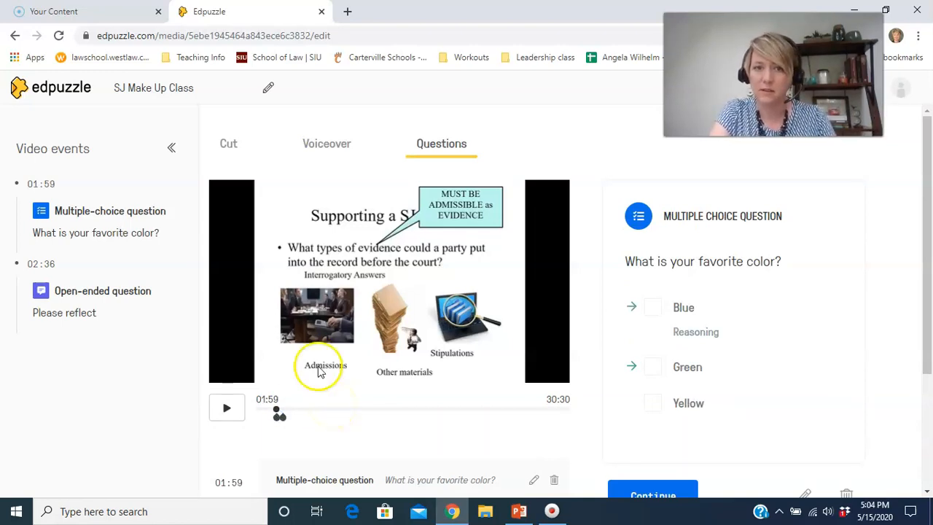
# Add and save a note at 02:01 in the video with the text "Watch for the response by the plaintiff".
pyautogui.click(636, 487)
pyautogui.click(229, 412)
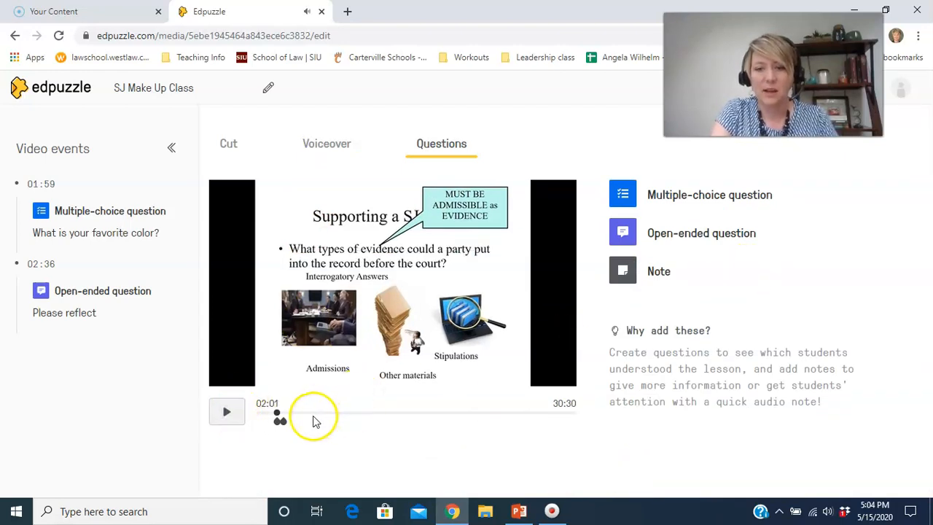
pyautogui.click(661, 271)
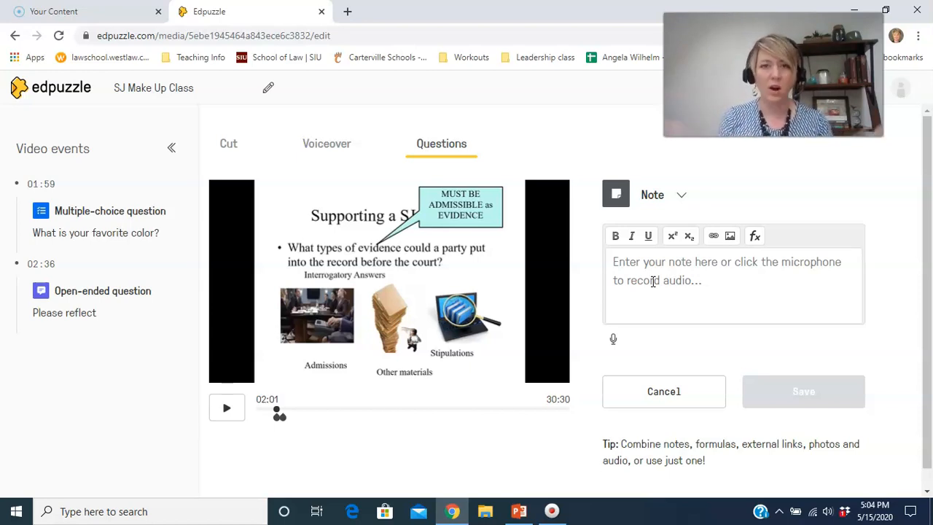
pyautogui.click(633, 276)
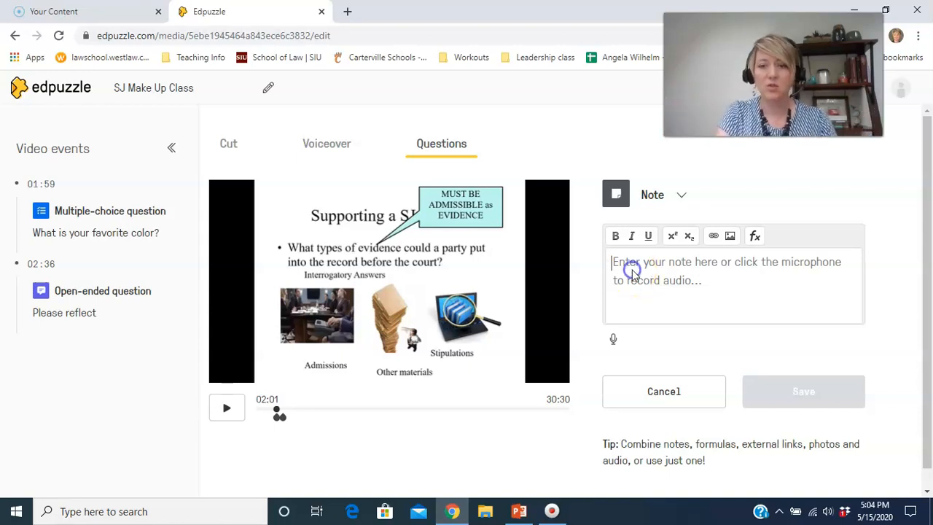
pyautogui.write('WAt')
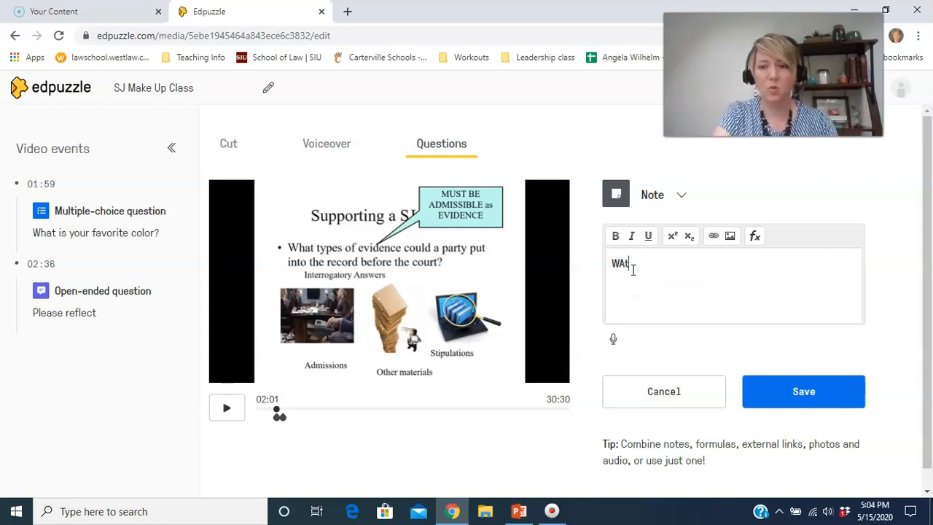
pyautogui.write('ch for the response by the plaintiff')
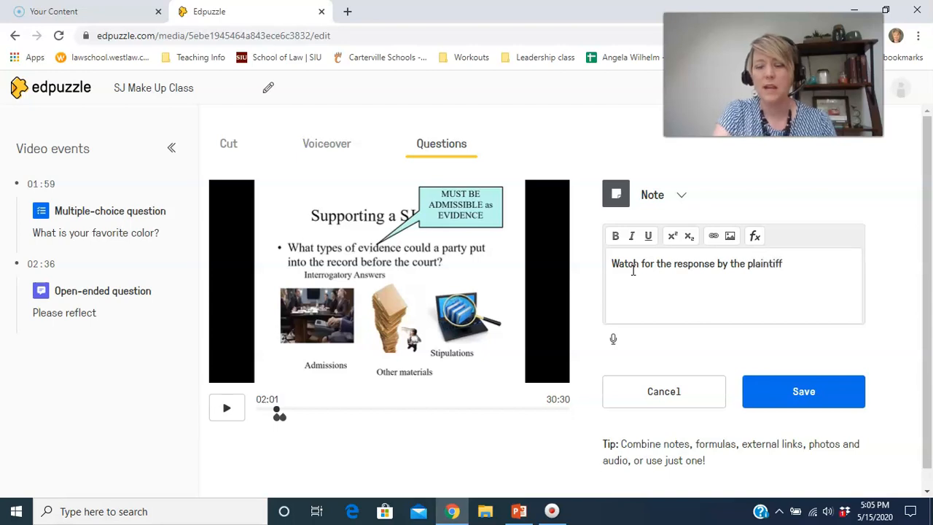
pyautogui.click(789, 393)
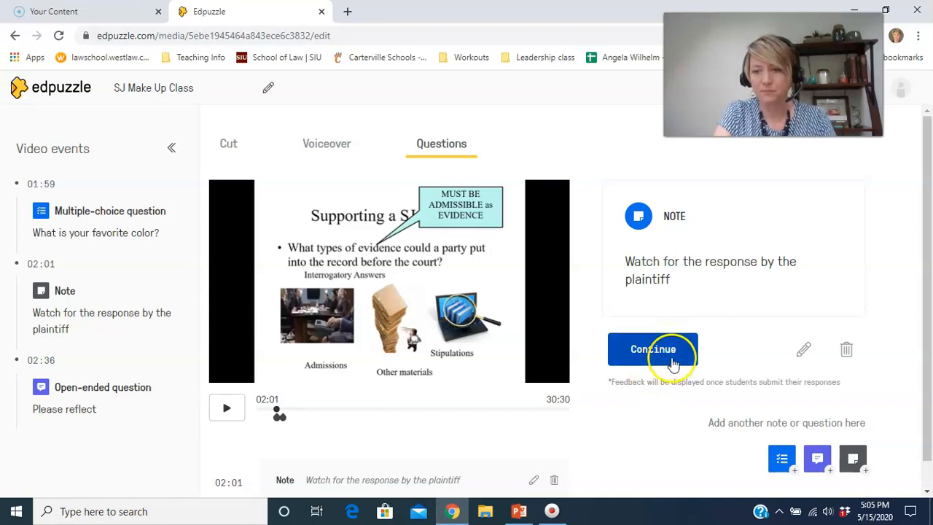
pyautogui.click(672, 357)
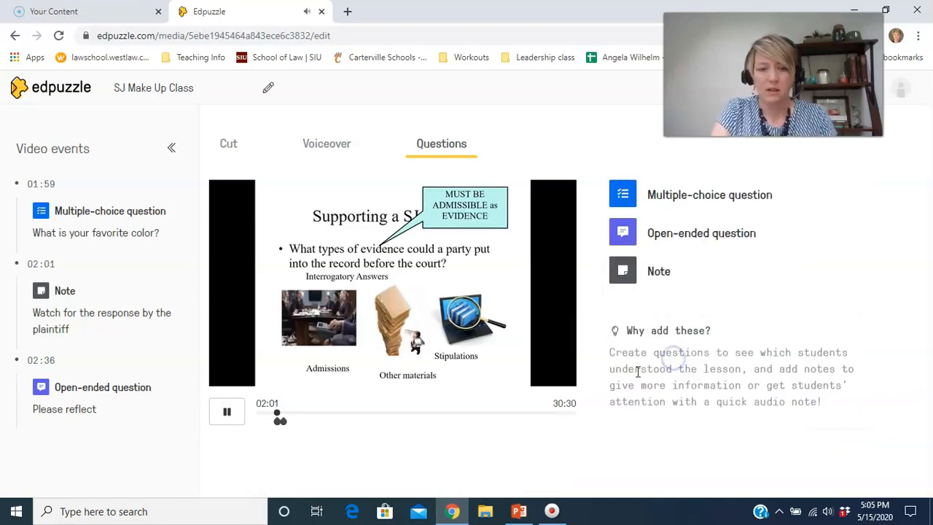
pyautogui.click(227, 421)
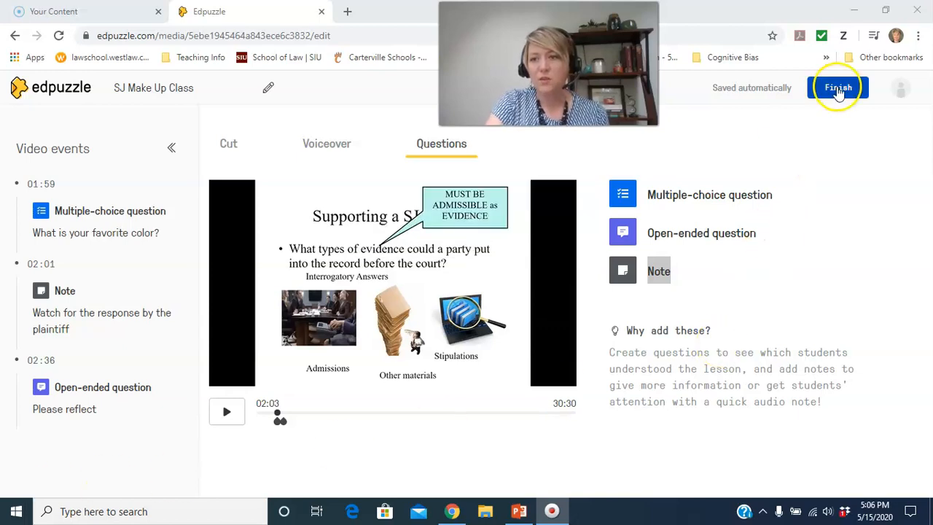
# Finish editing the video and choose Test Class as the class to assign it to.
pyautogui.click(839, 88)
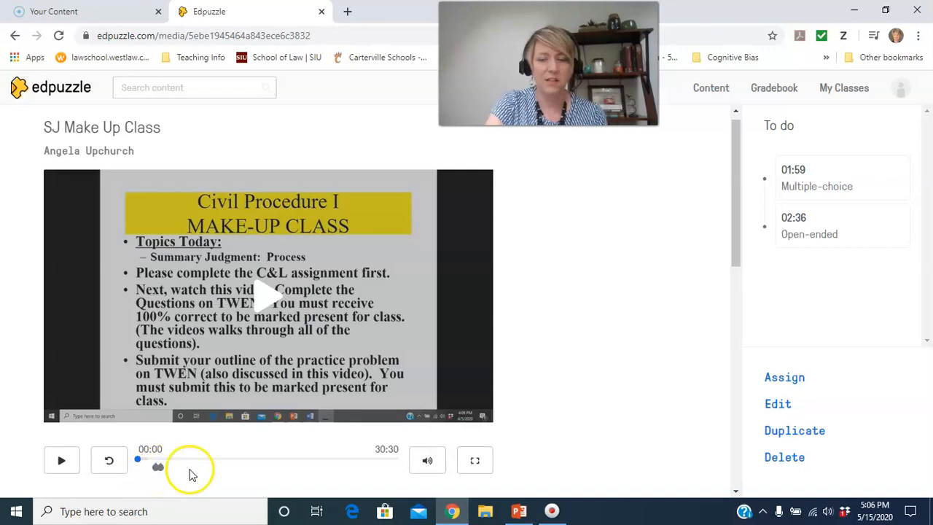
pyautogui.click(779, 377)
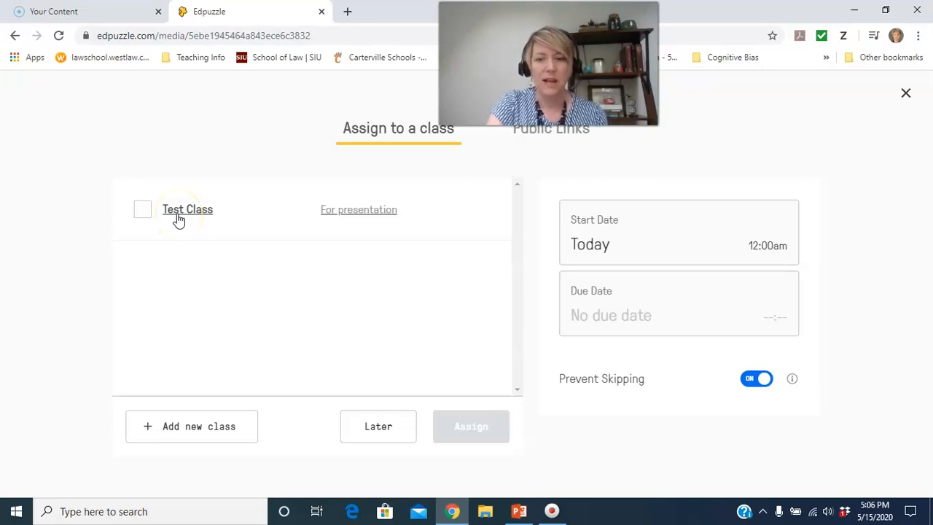
pyautogui.click(142, 212)
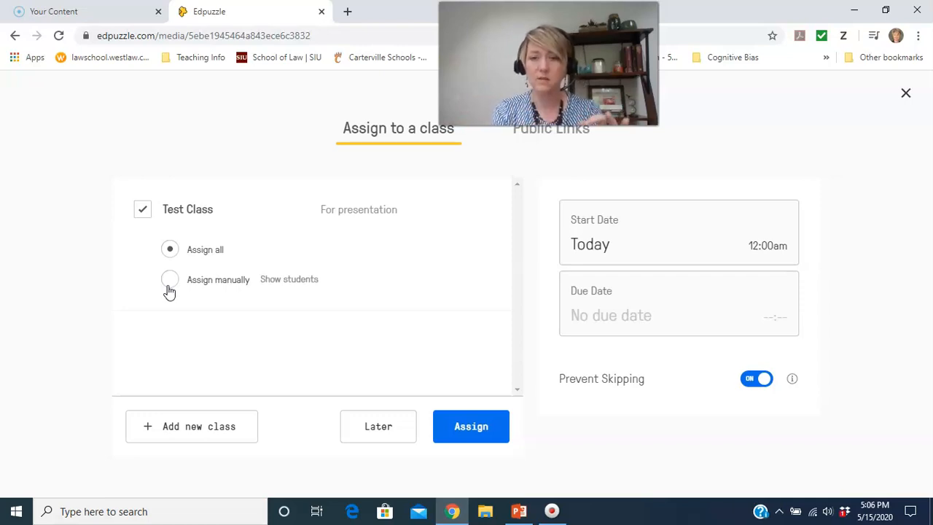
# Try setting the assignment's start date to May 15 and its due date to May 16, 2020.
pyautogui.click(597, 247)
pyautogui.click(527, 453)
pyautogui.click(590, 317)
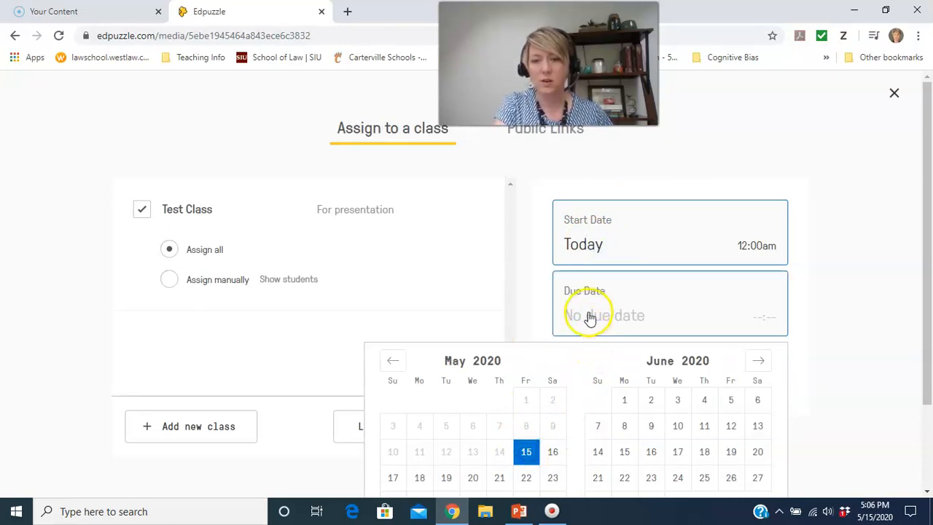
pyautogui.click(552, 454)
pyautogui.click(829, 348)
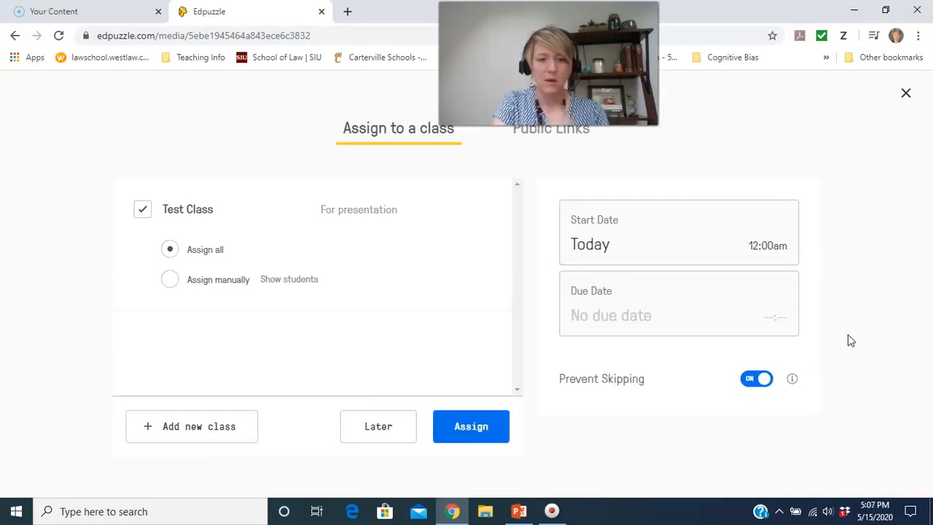
# Assign the video to all students of Test Class with Prevent Skipping on.
pyautogui.click(767, 388)
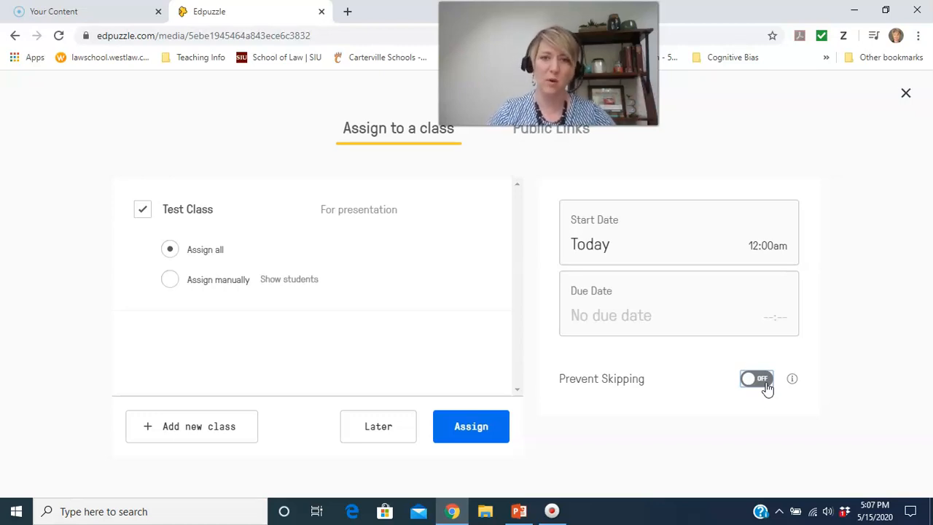
pyautogui.click(767, 388)
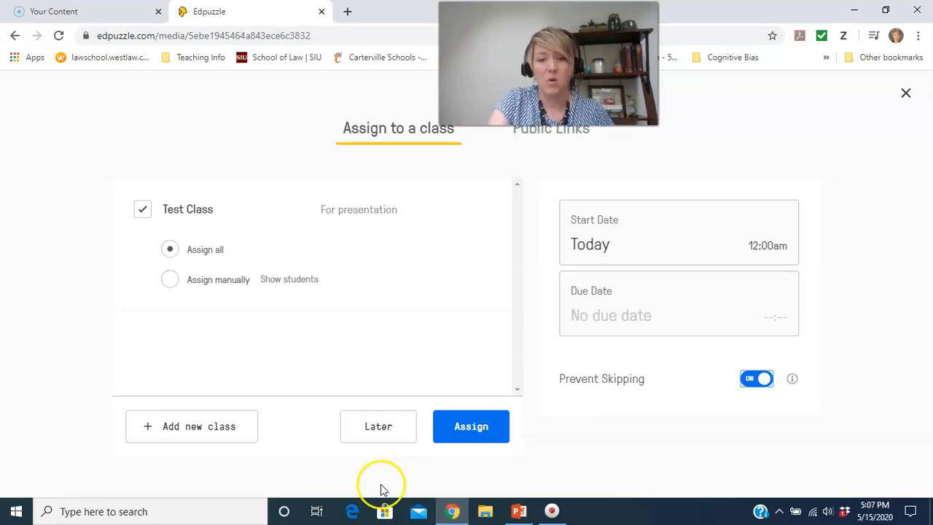
pyautogui.click(472, 430)
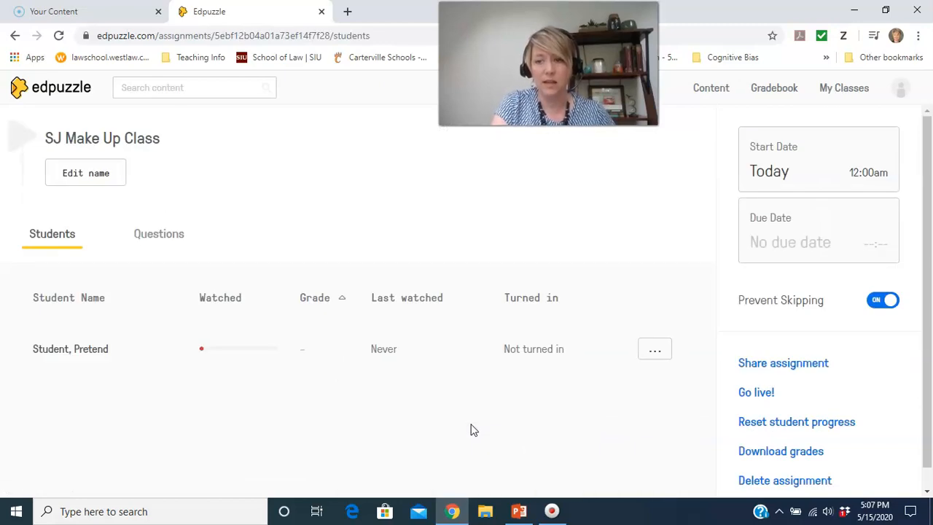
# View the assignment's share link and embed code, then dismiss them.
pyautogui.click(782, 365)
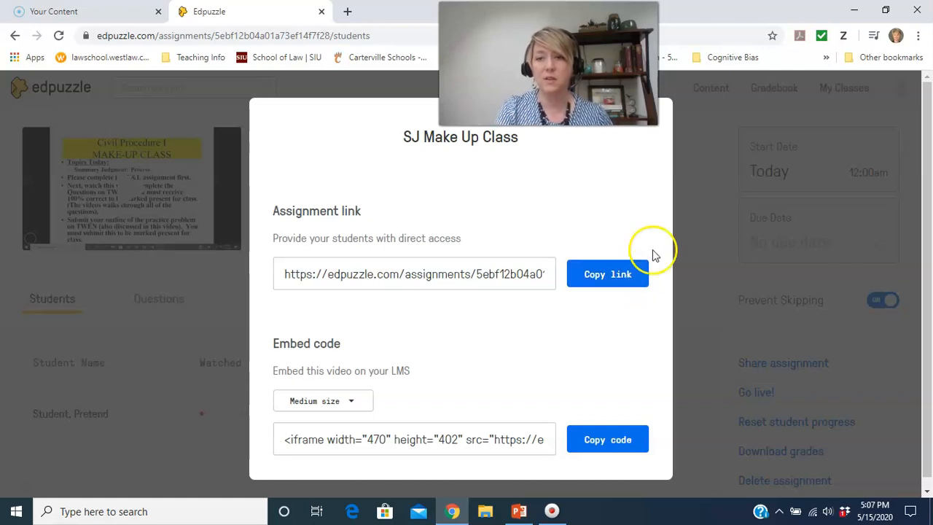
pyautogui.click(690, 224)
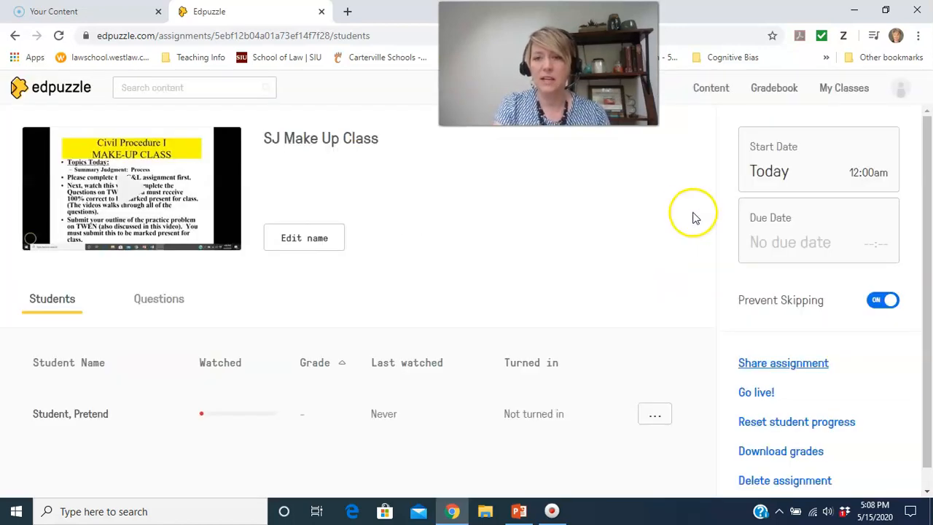
# Review the student's Family Law MEE results from the gradebook, including the comment on the "What do these questions look like?" answer.
pyautogui.click(772, 95)
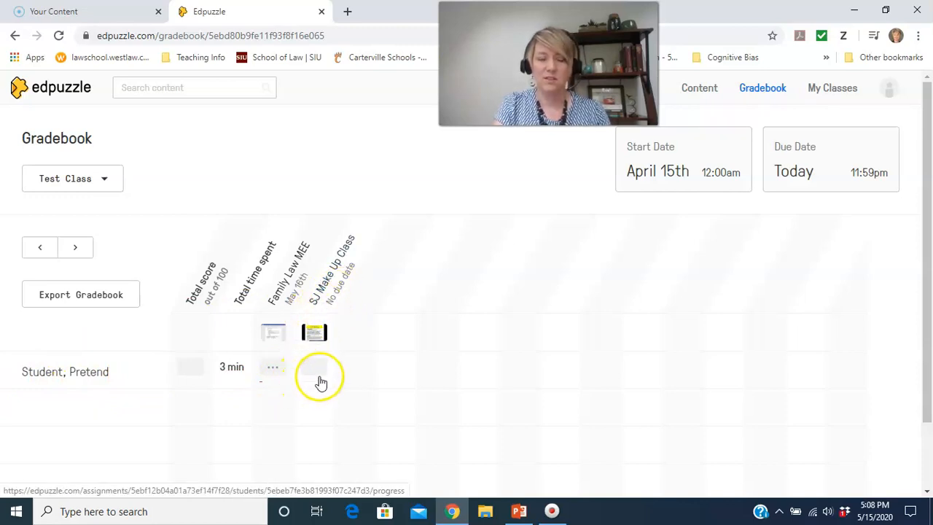
pyautogui.click(272, 369)
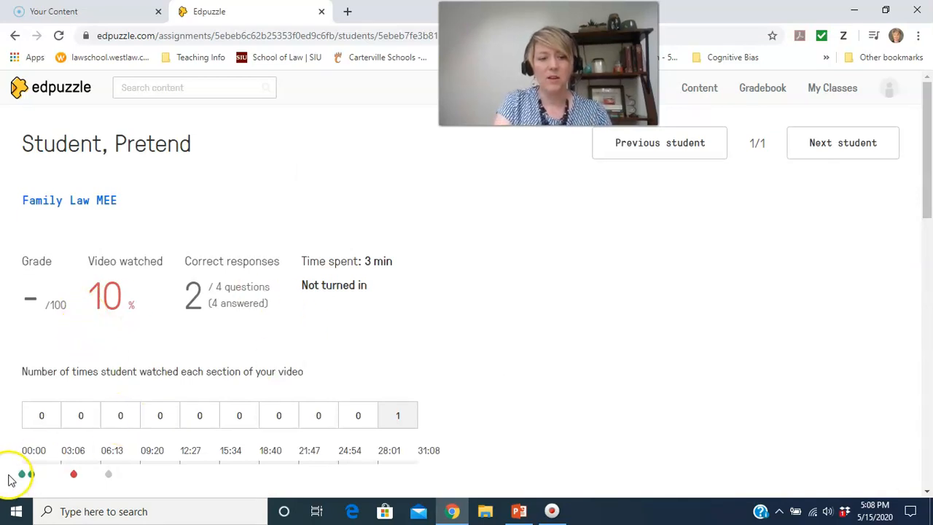
pyautogui.moveTo(928, 143); pyautogui.dragTo(929, 179)
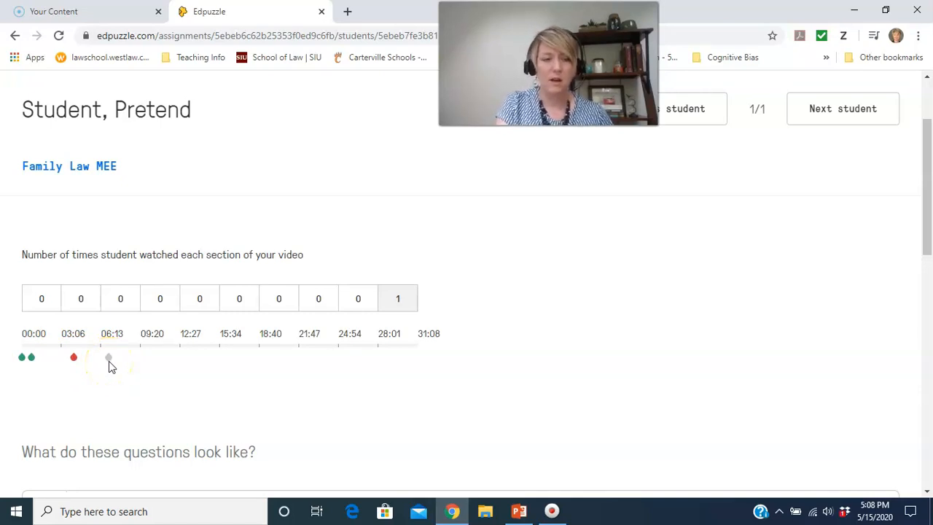
pyautogui.moveTo(927, 192); pyautogui.dragTo(927, 266)
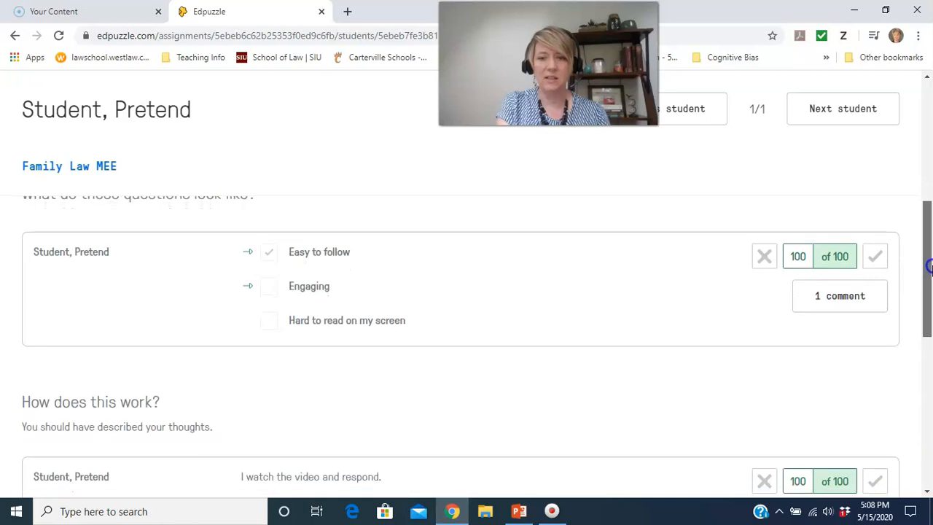
pyautogui.click(832, 305)
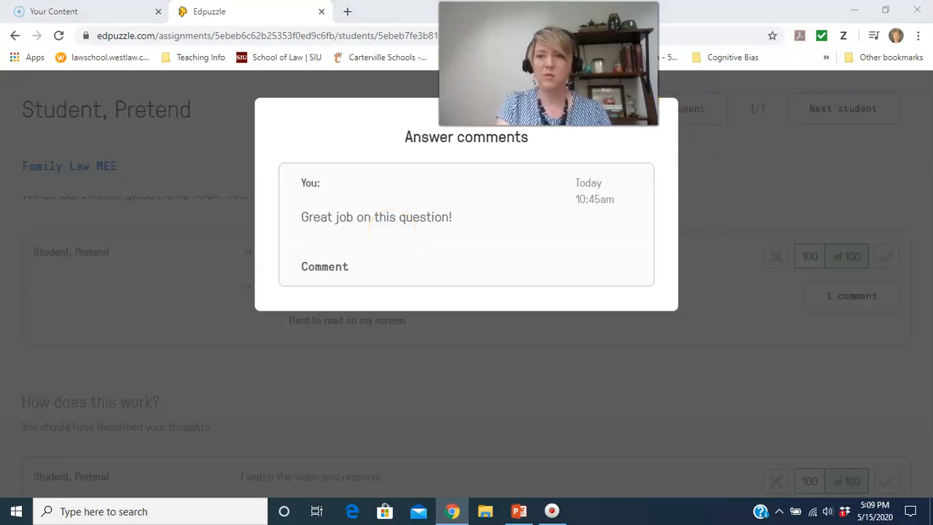
pyautogui.click(774, 161)
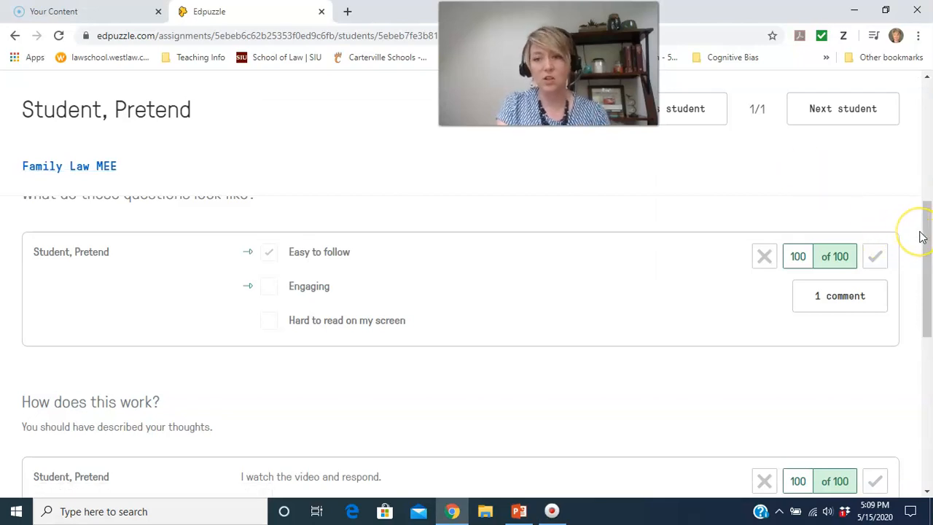
# Grade the student's answer to "What feedback is most helpful to you?" with 50 of 100.
pyautogui.moveTo(926, 223); pyautogui.dragTo(928, 380)
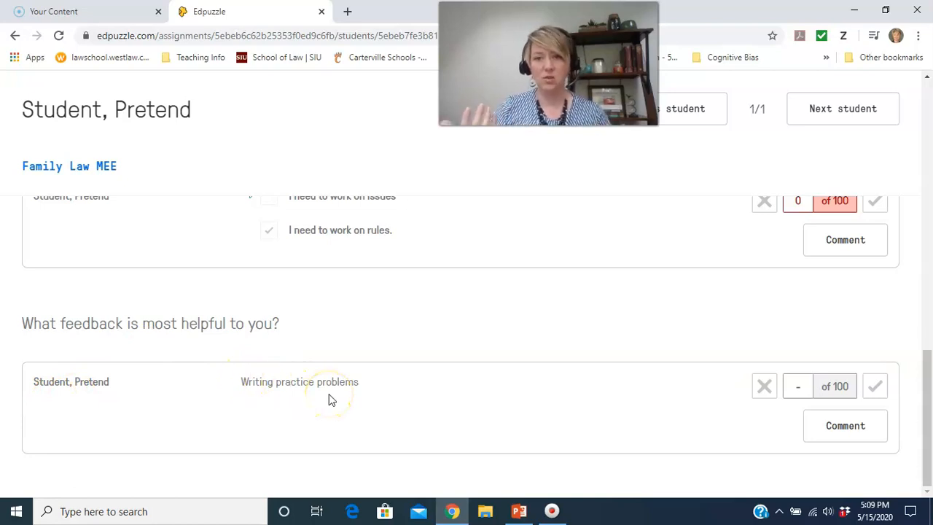
pyautogui.click(874, 386)
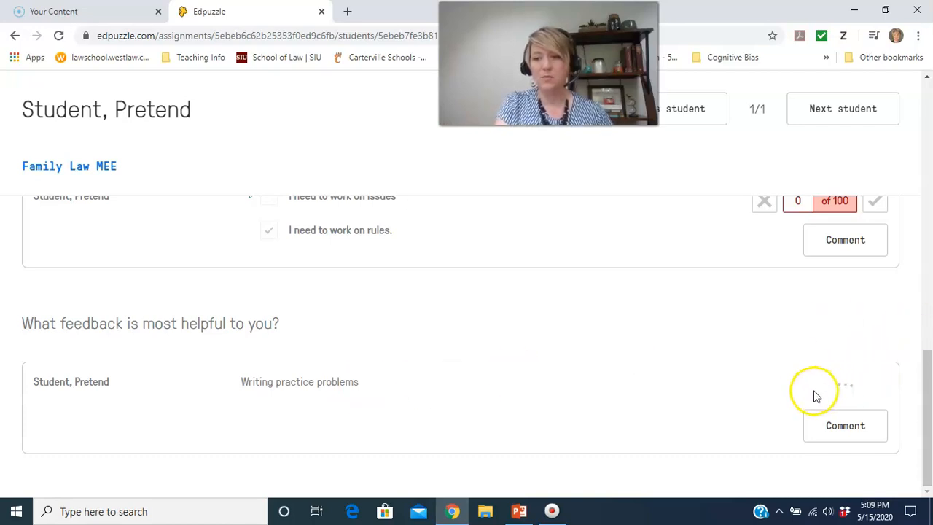
pyautogui.click(810, 388)
pyautogui.press('BackSpace')
pyautogui.press('BackSpace')
pyautogui.press('BackSpace')
pyautogui.write('15')
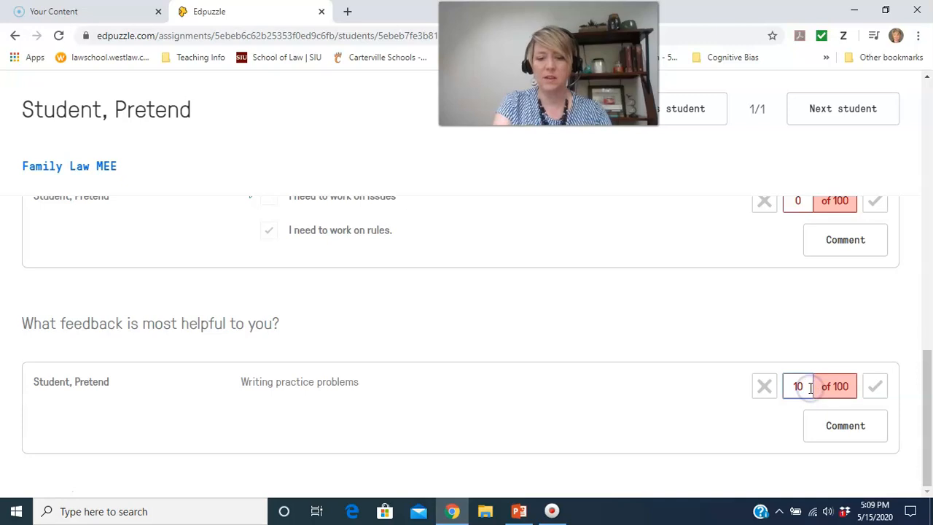
pyautogui.press('BackSpace')
pyautogui.press('BackSpace')
pyautogui.write('5')
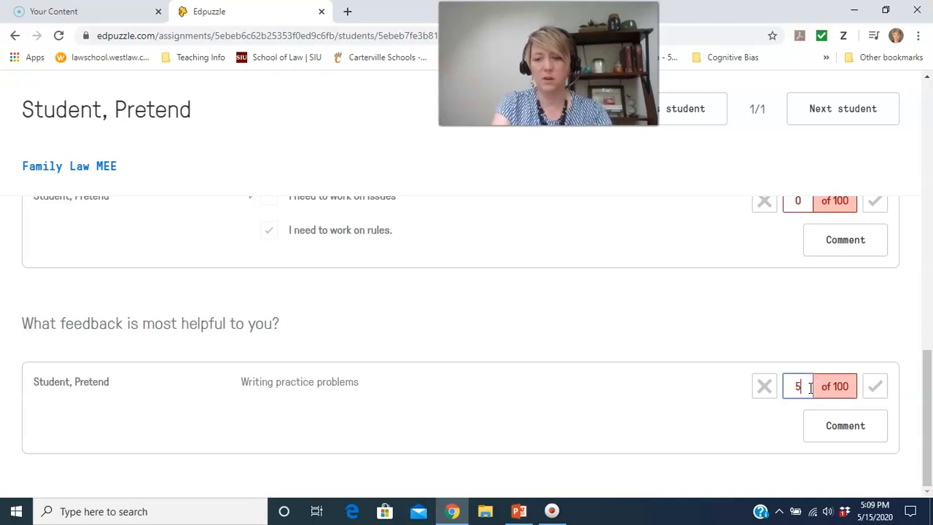
pyautogui.write('0')
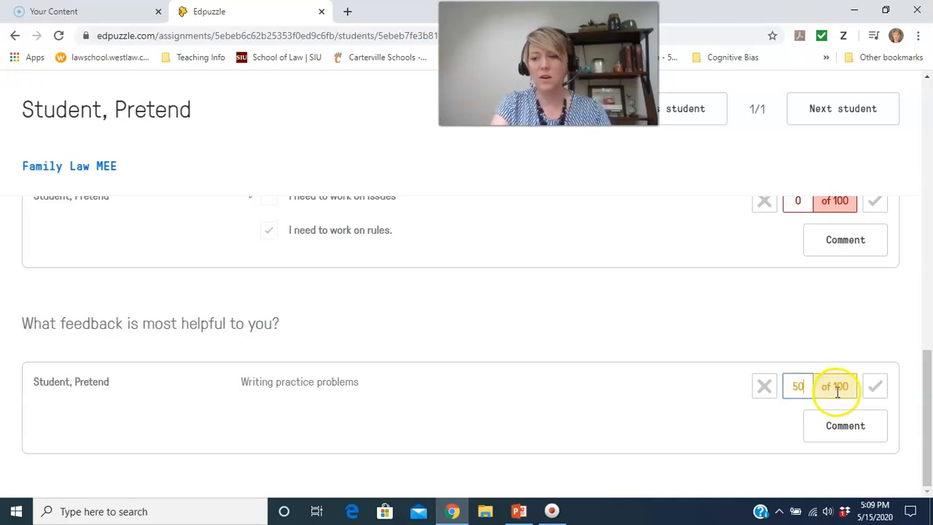
pyautogui.click(766, 393)
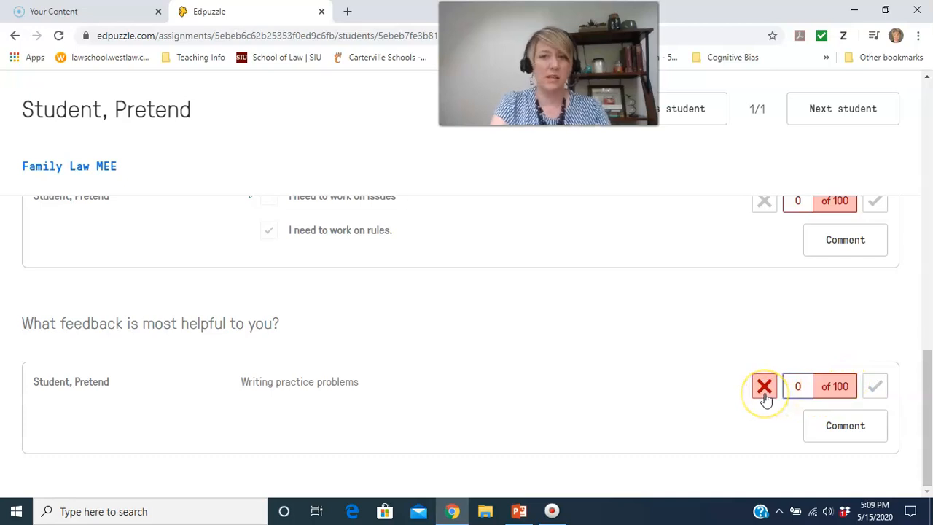
pyautogui.click(763, 392)
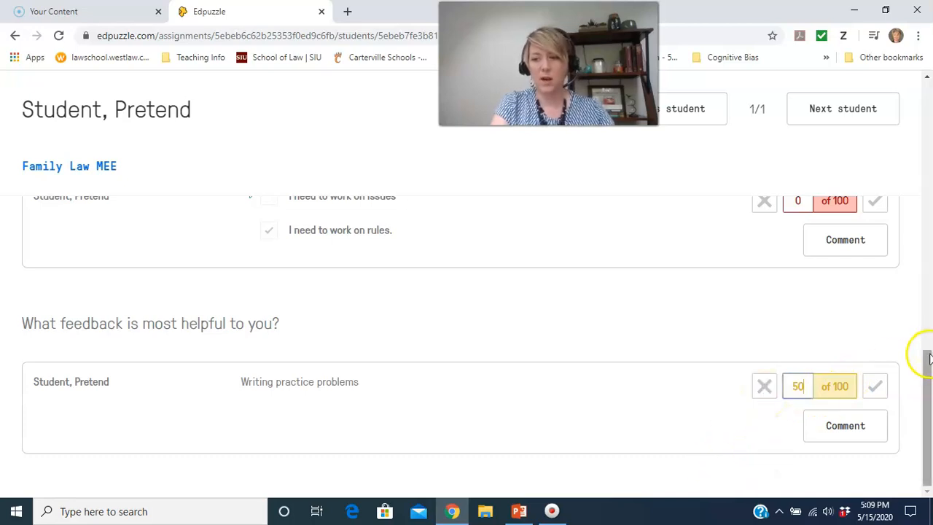
# Check the student's overall Family Law MEE grade and return to the gradebook.
pyautogui.moveTo(929, 387); pyautogui.dragTo(929, 91)
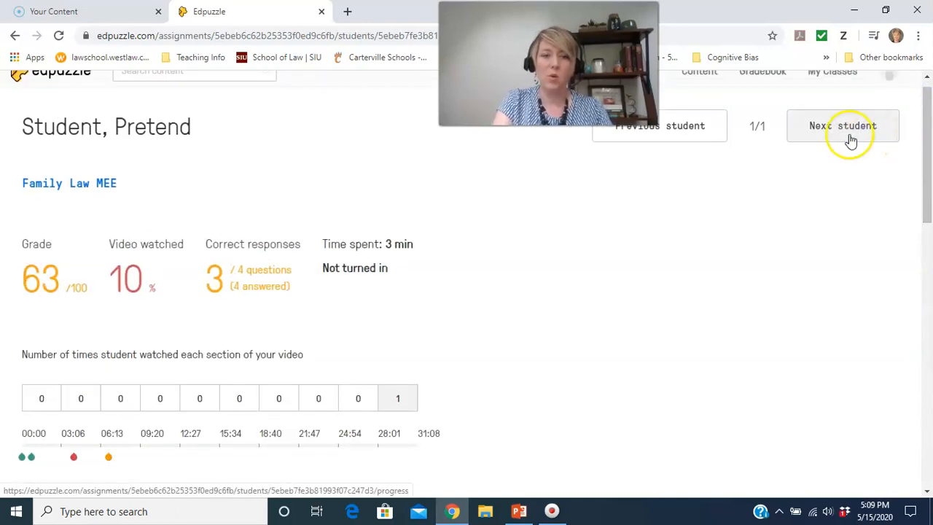
pyautogui.click(760, 82)
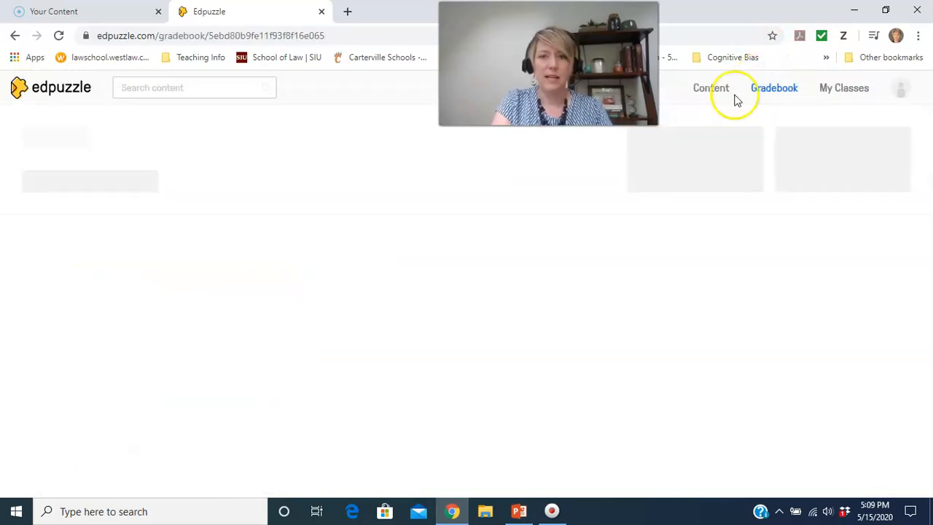